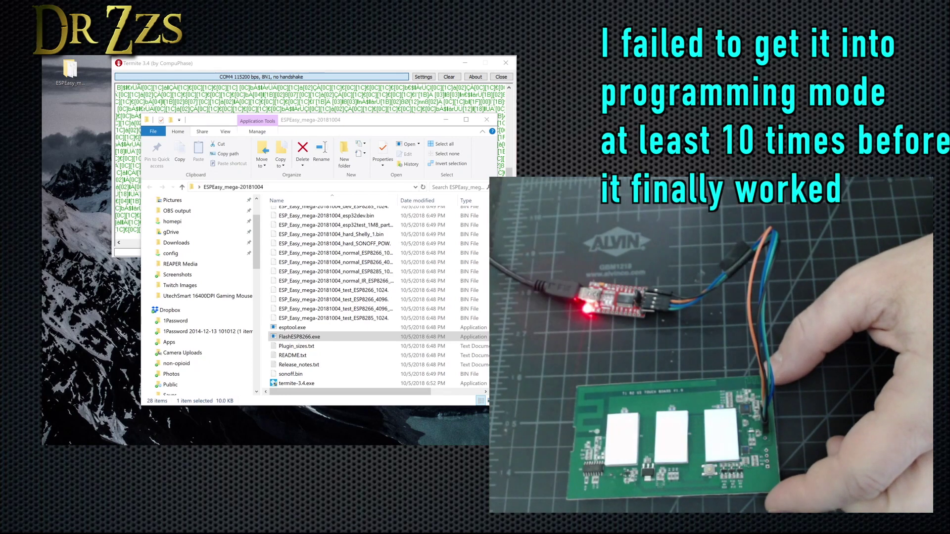
Step: Flash sonoff.bin onto the board on COM4 with ESPEasy Flasher and wait until it completes
double_click(300, 337)
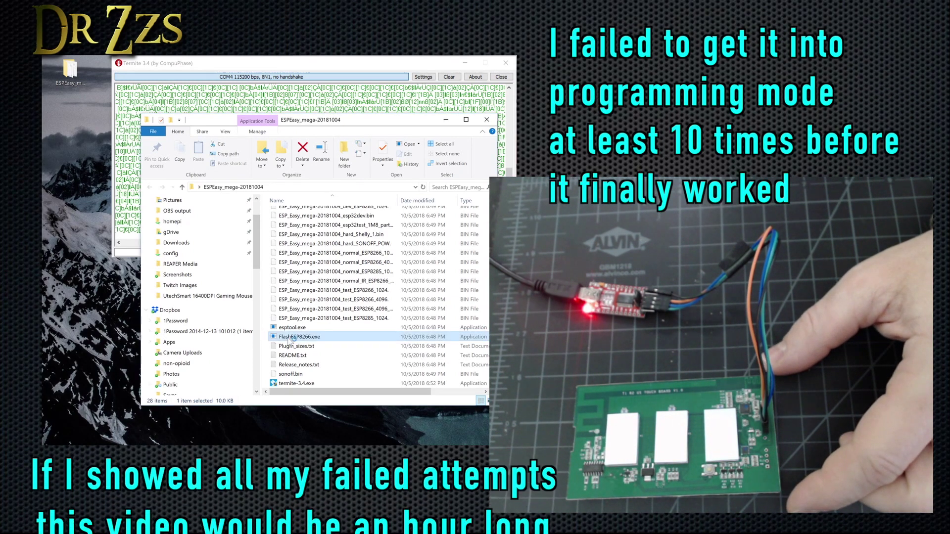
left_click(145, 120)
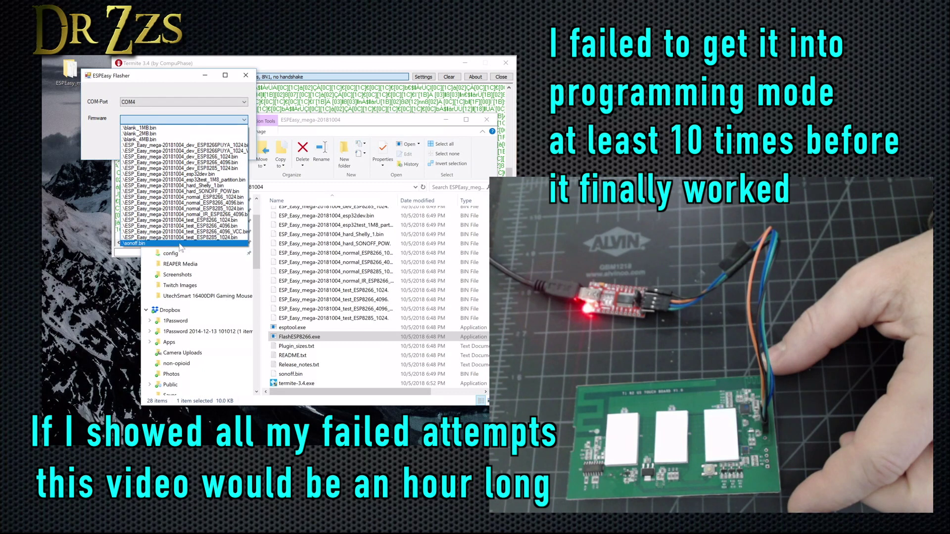
left_click(134, 213)
left_click(233, 151)
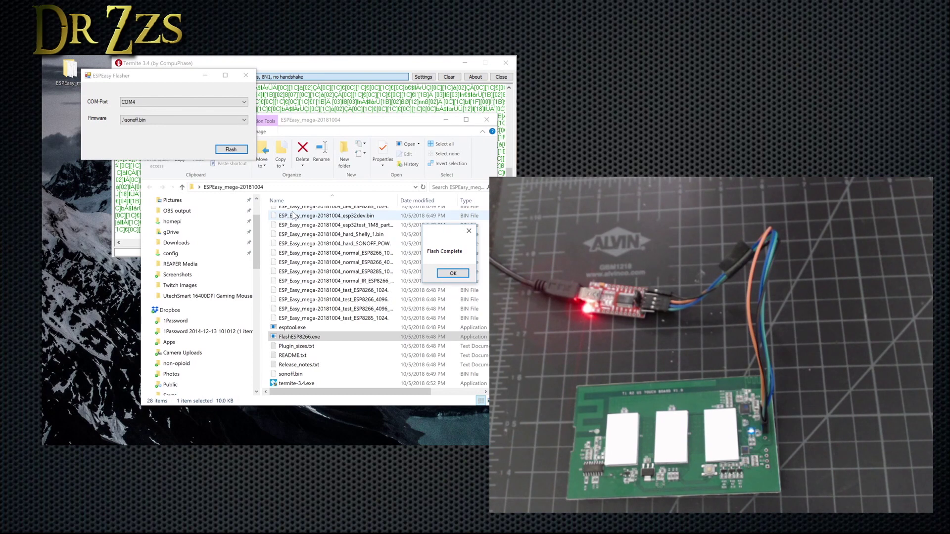
left_click(336, 63)
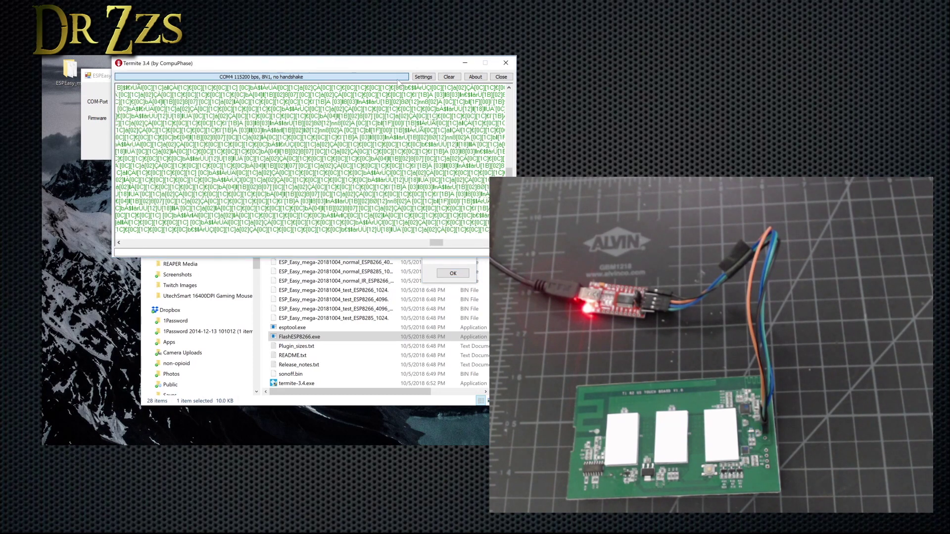
Step: Clear Termite, then paste and send the Backlog Wi-Fi and MQTT line copied from Notepad
left_click(459, 75)
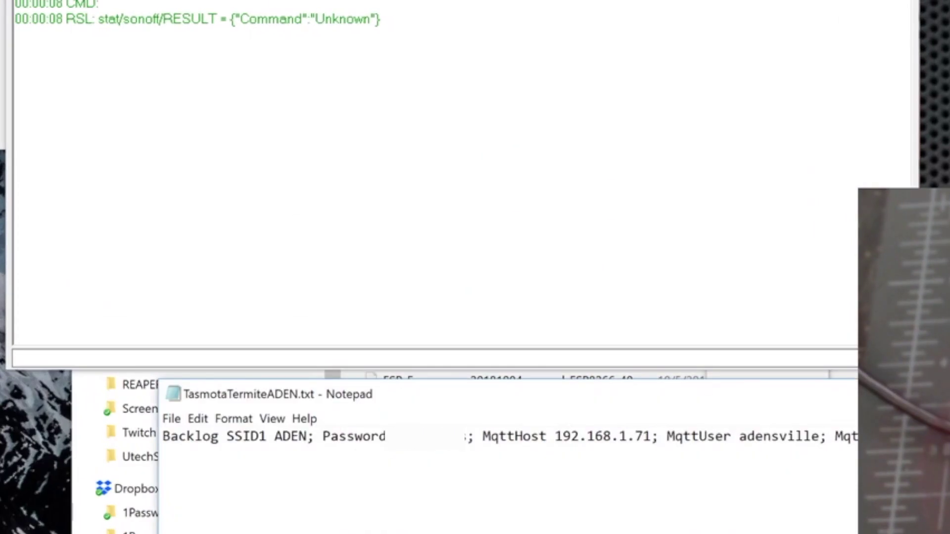
key("ctrl+a")
right_click(216, 441)
left_click(298, 493)
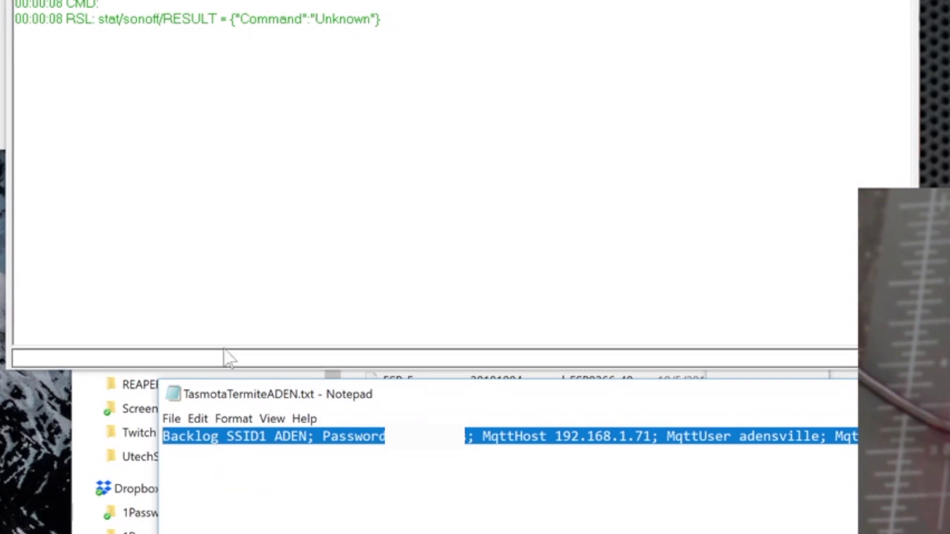
right_click(226, 358)
left_click(271, 444)
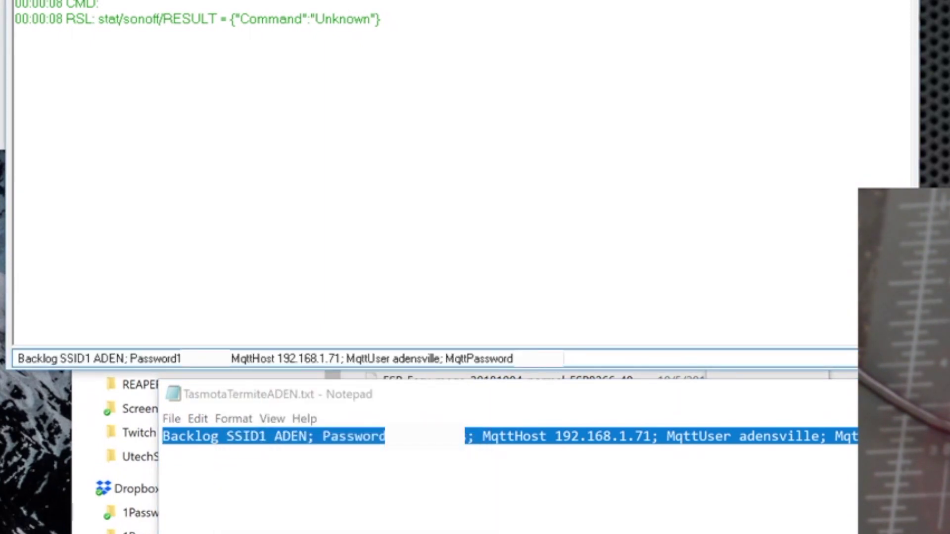
key("Return")
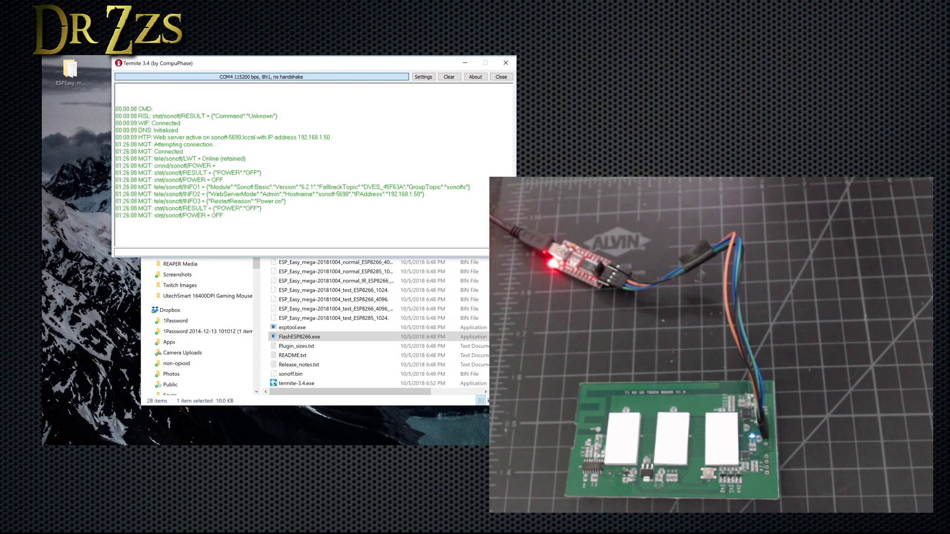
Step: Send teleperiod 10 from the Tasmota console history, then return to the Main Menu
left_click_drag(330, 137, 300, 137)
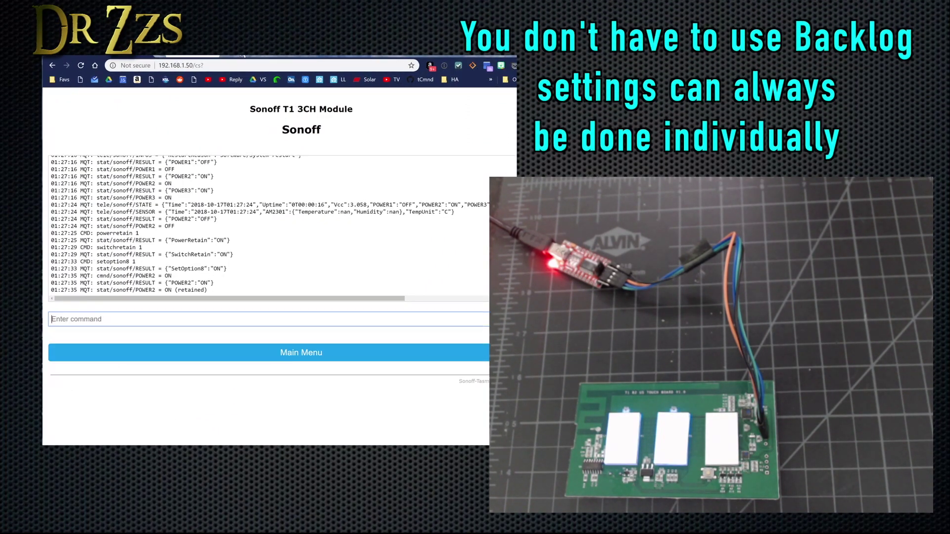
left_click(74, 319)
left_click(102, 388)
key("Return")
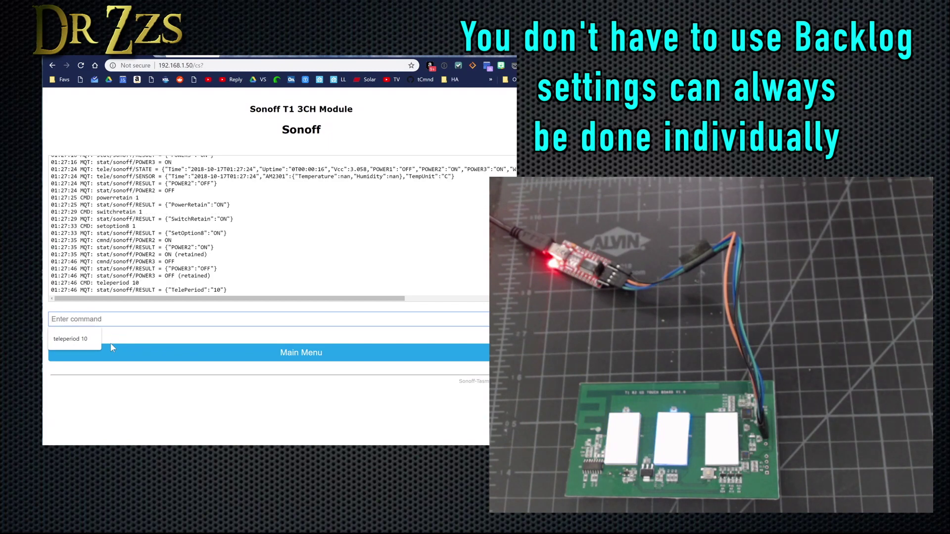
left_click(302, 352)
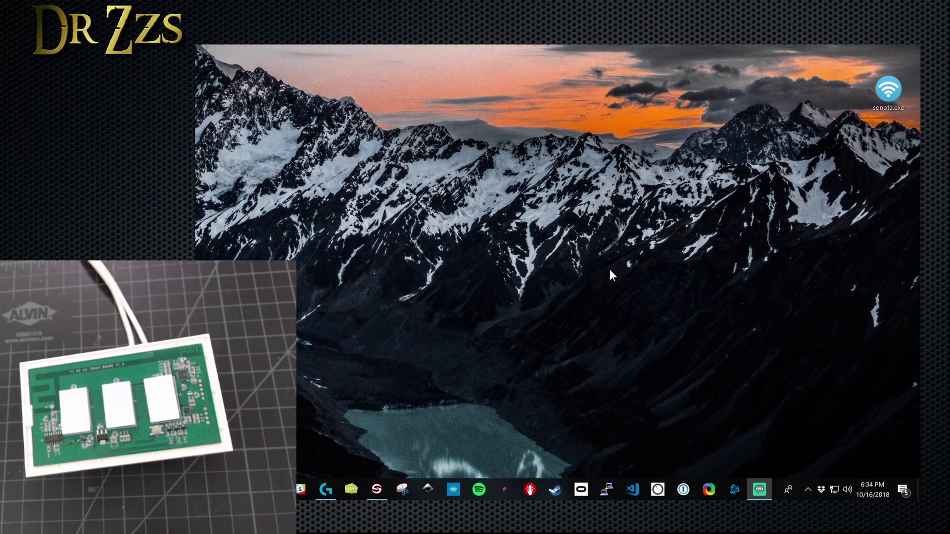
Step: Check the connected Wi-Fi networks, then launch sonota.exe
left_click(832, 486)
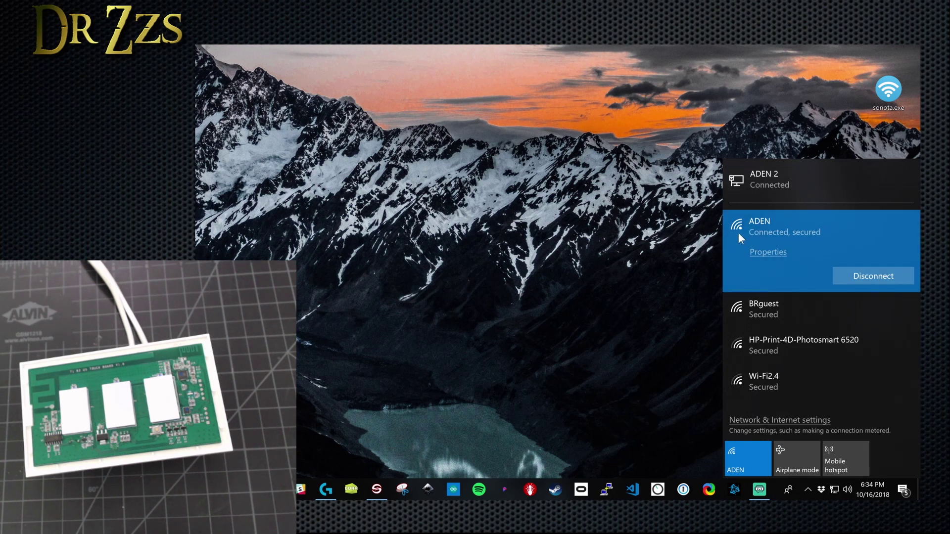
left_click(630, 277)
double_click(889, 90)
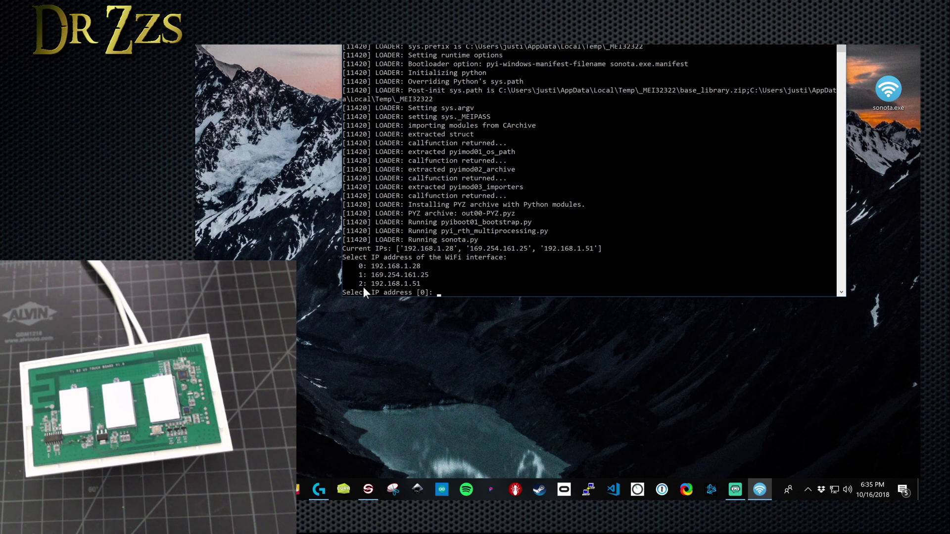
Step: Configure Sonota with interface 192.168.1.51, SSID ADEN and the Wi-Fi password
type("2")
key("Return")
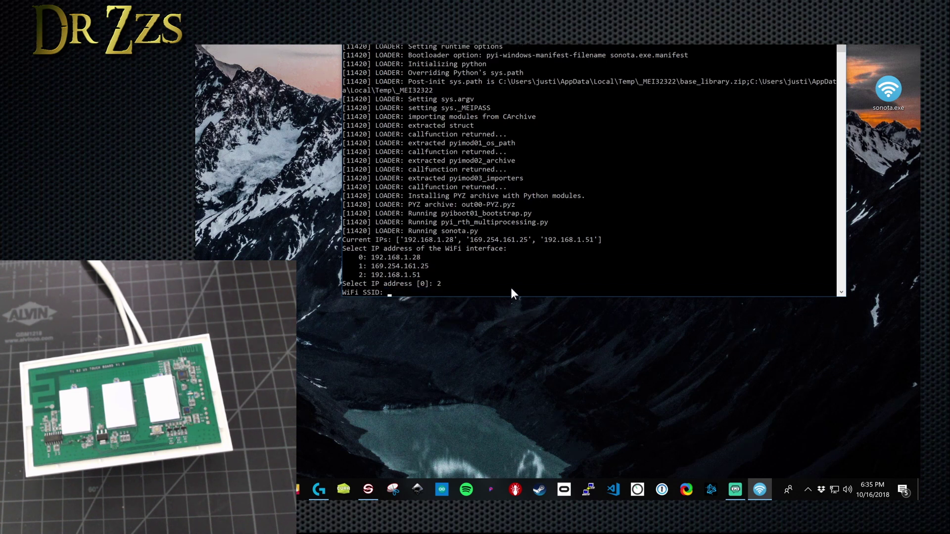
type("ADEN")
key("Return")
type("********")
key("Return")
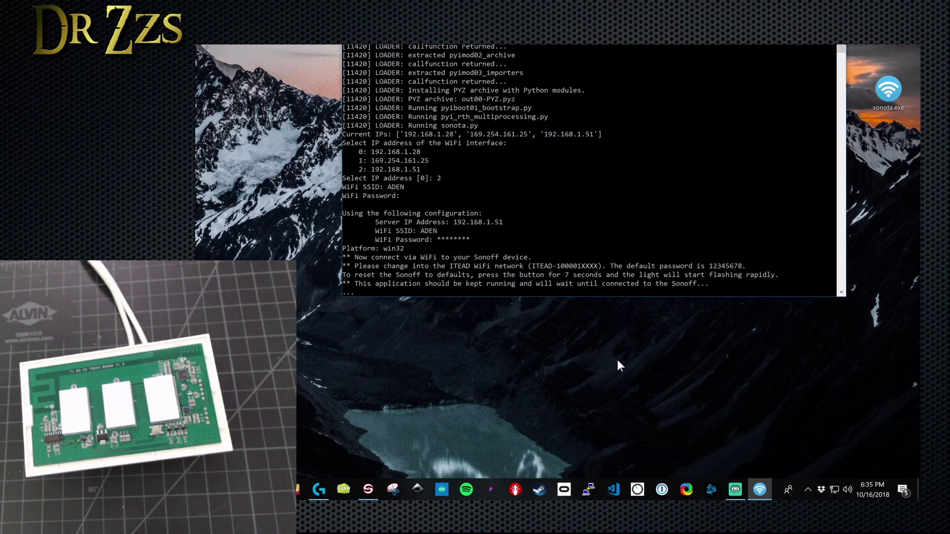
left_click(835, 490)
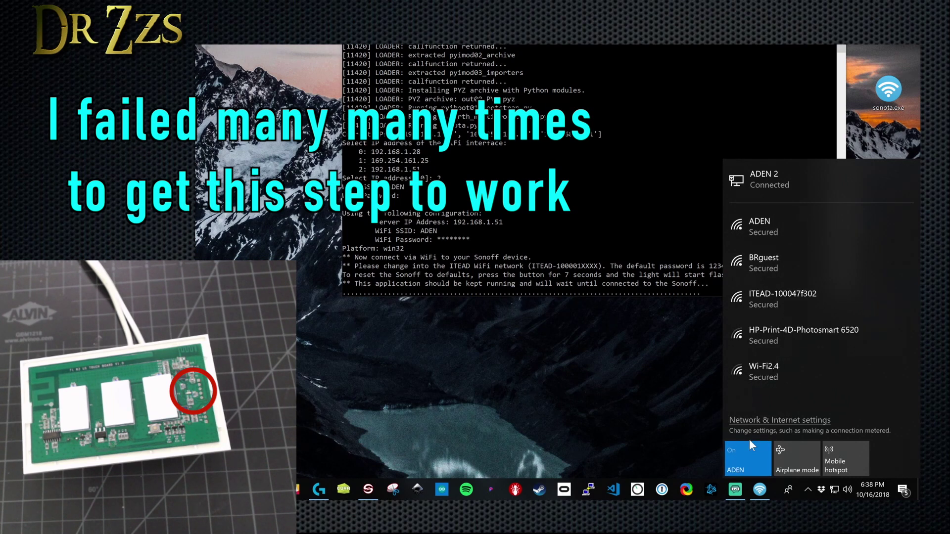
Step: Join the ITEAD-100047f302 network using its default security key and allow discovery
left_click(787, 302)
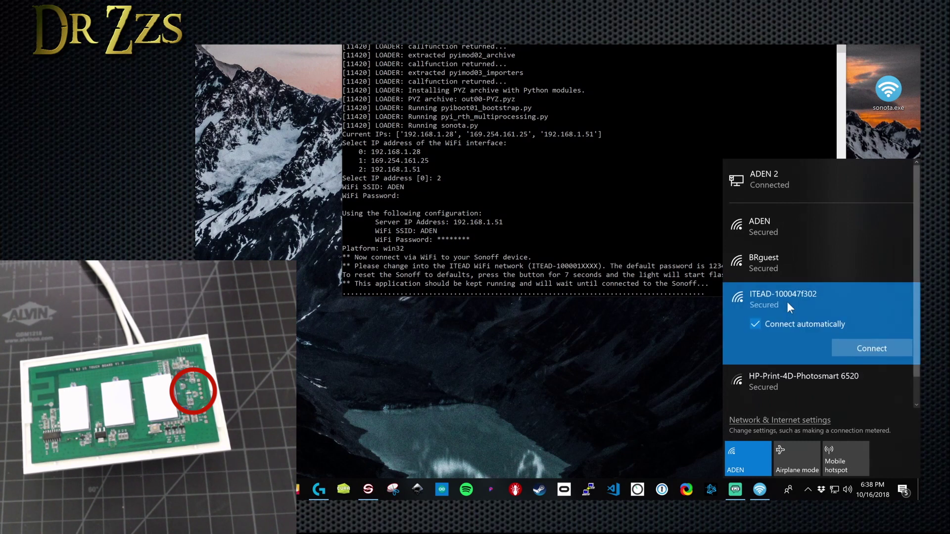
left_click(869, 349)
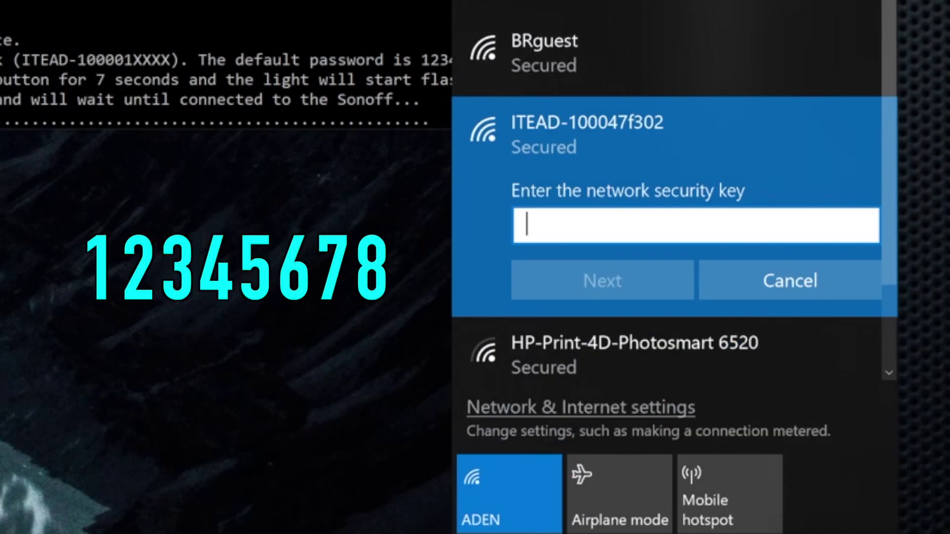
type("123456")
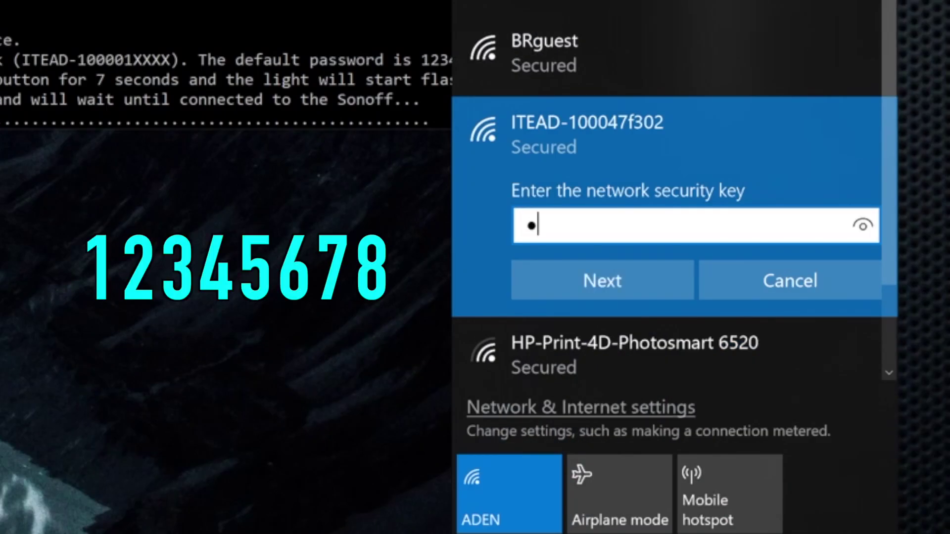
type("78")
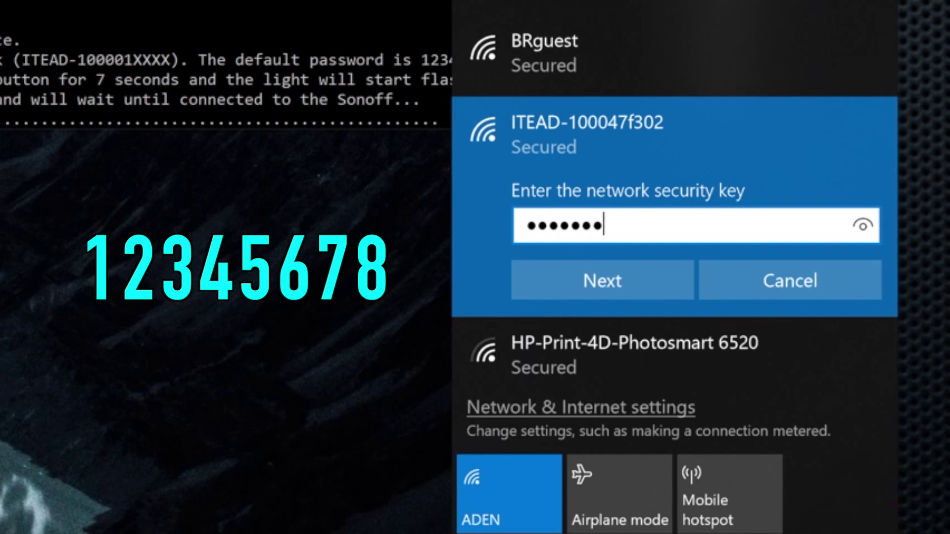
key("Return")
left_click(537, 354)
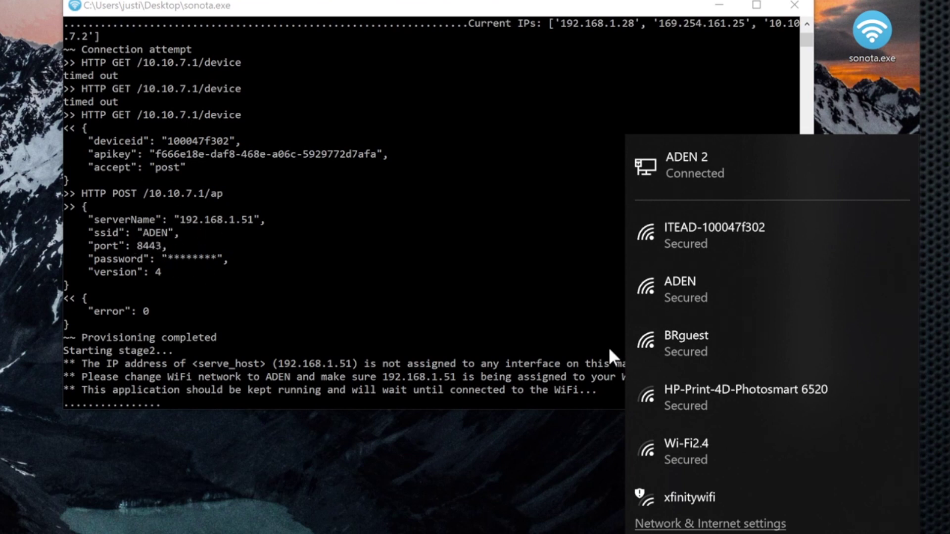
Step: Reconnect the PC to the ADEN home network and close the network list
left_click(709, 286)
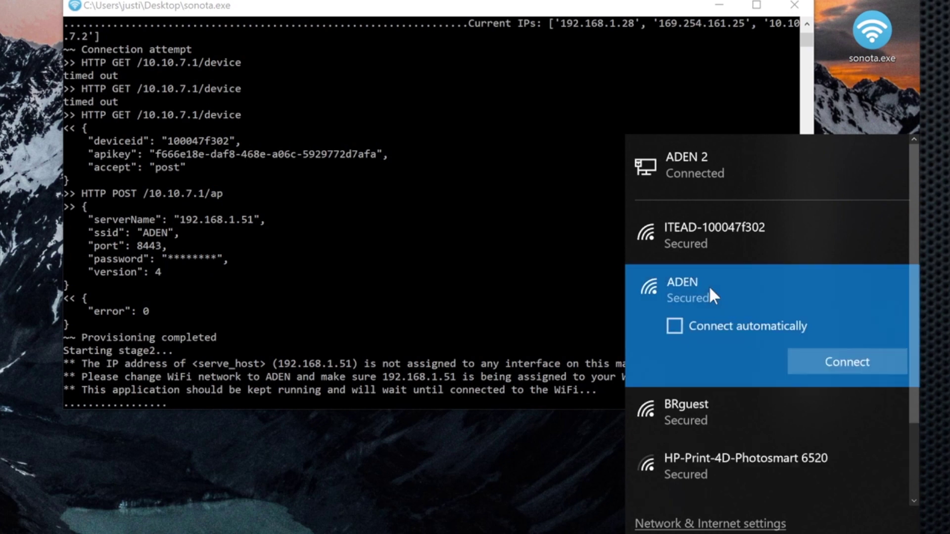
left_click(848, 367)
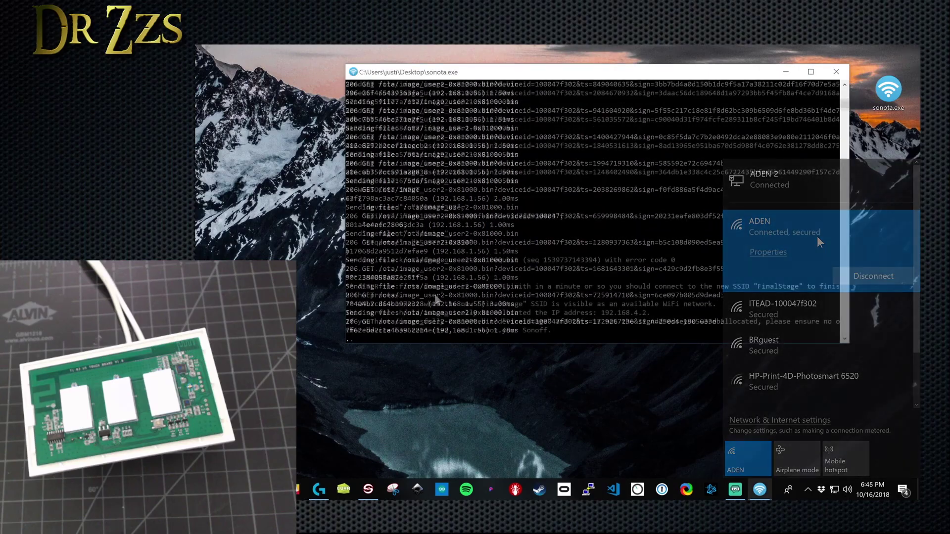
left_click(253, 338)
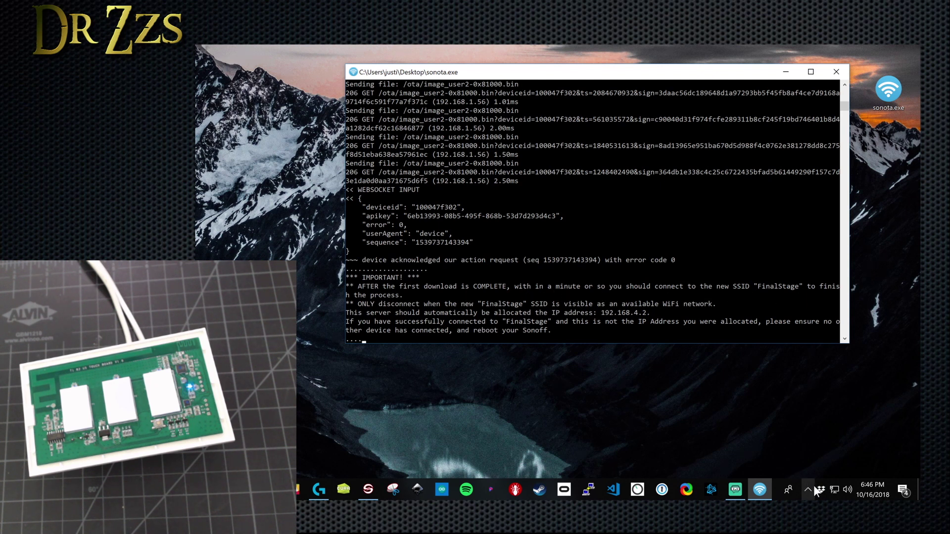
Step: Connect the PC to the open FinalStage network and return to the Sonota console
left_click(834, 490)
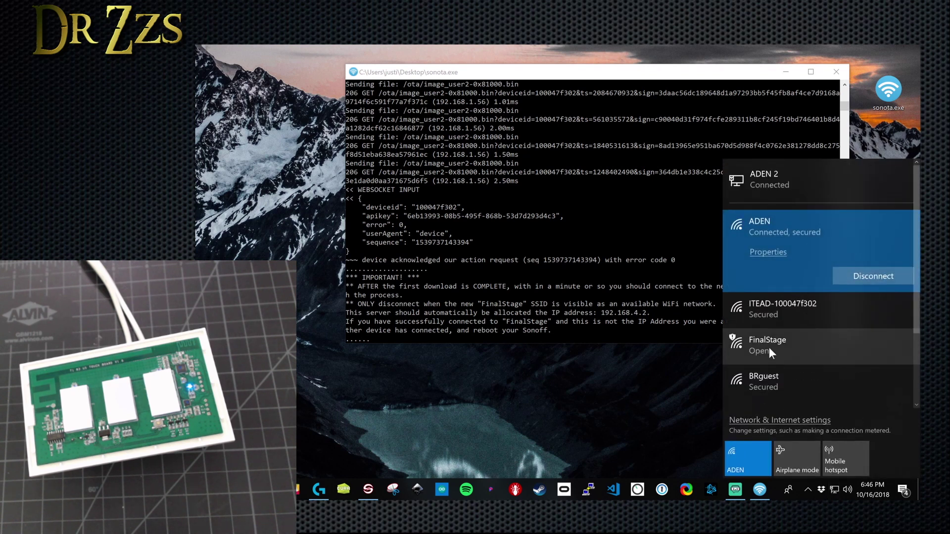
left_click(769, 348)
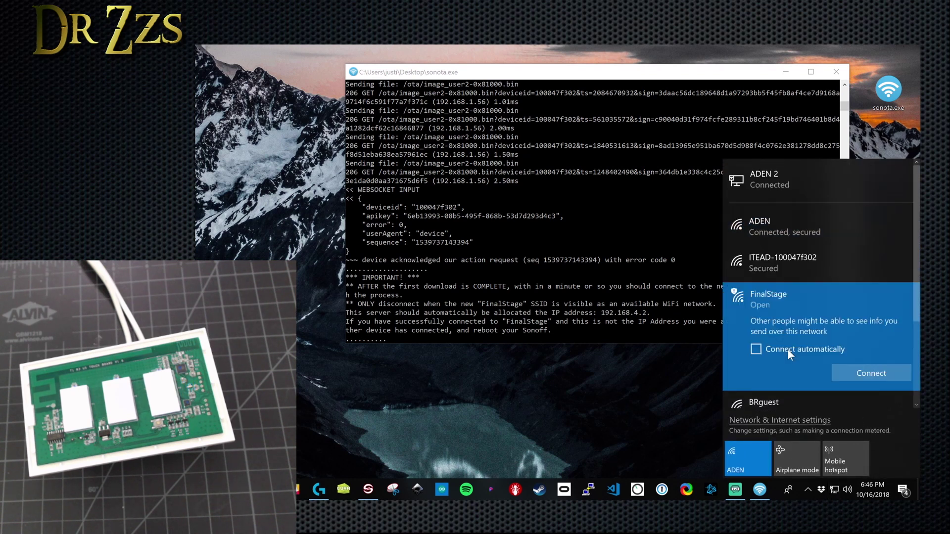
left_click(879, 371)
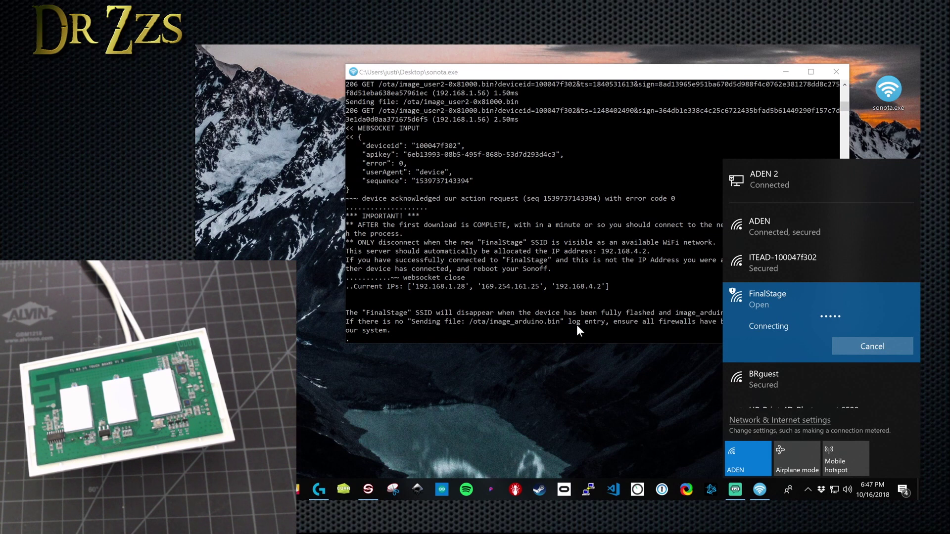
left_click(635, 335)
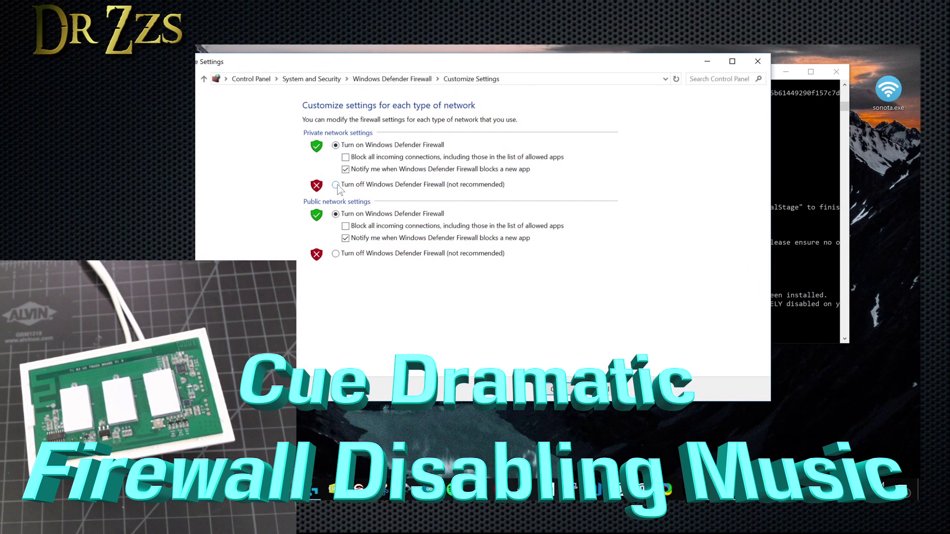
Step: Turn off Windows Defender Firewall for private and public networks and apply
left_click(336, 185)
left_click(335, 254)
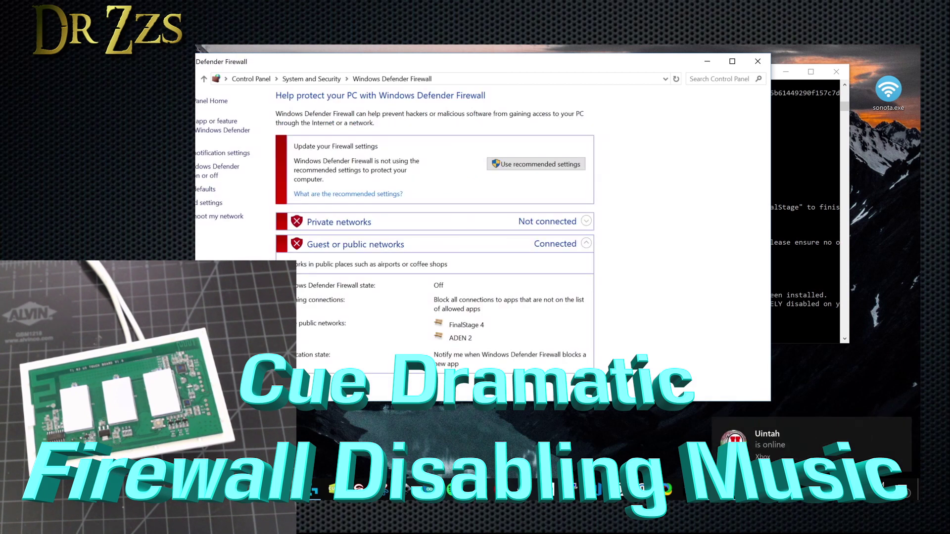
left_click(766, 61)
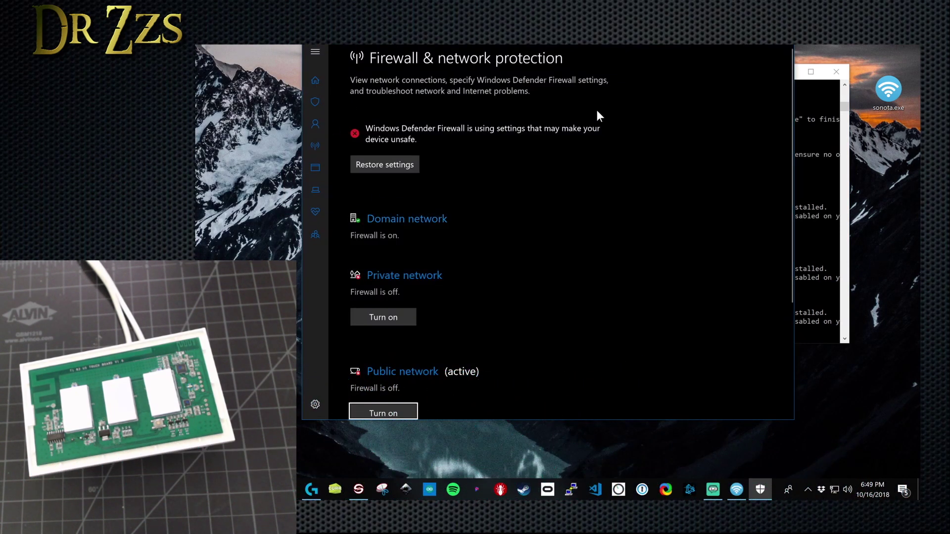
Step: Switch the Domain network firewall off in Windows Security and close the window
scroll(597, 110, "up", 1)
left_click(385, 221)
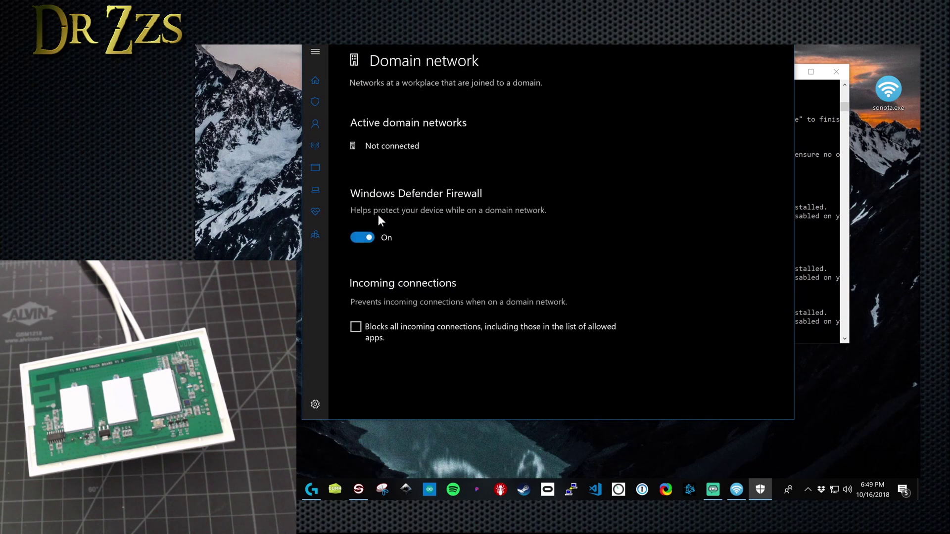
left_click(365, 238)
left_click(782, 52)
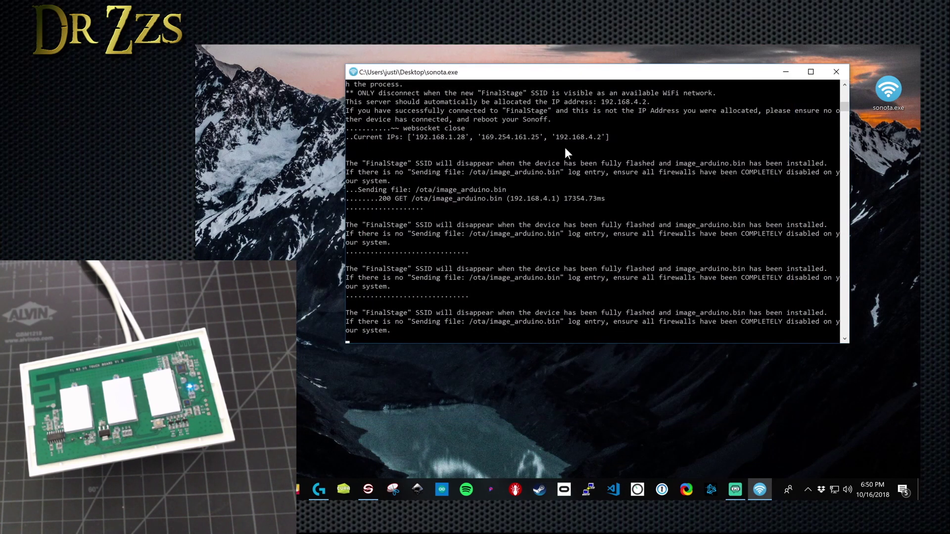
Step: Connect the PC to the sonoff-1866 access point
left_click(833, 489)
left_click(779, 294)
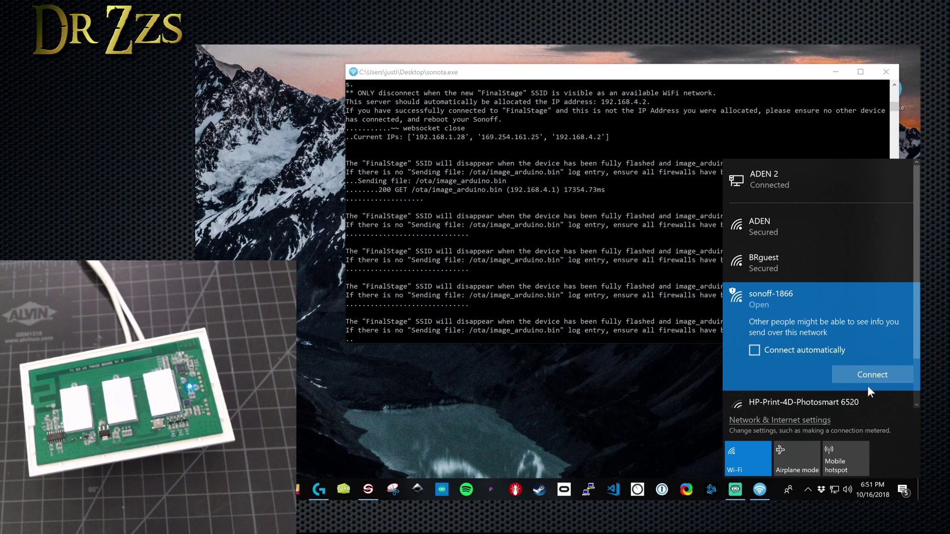
left_click(872, 375)
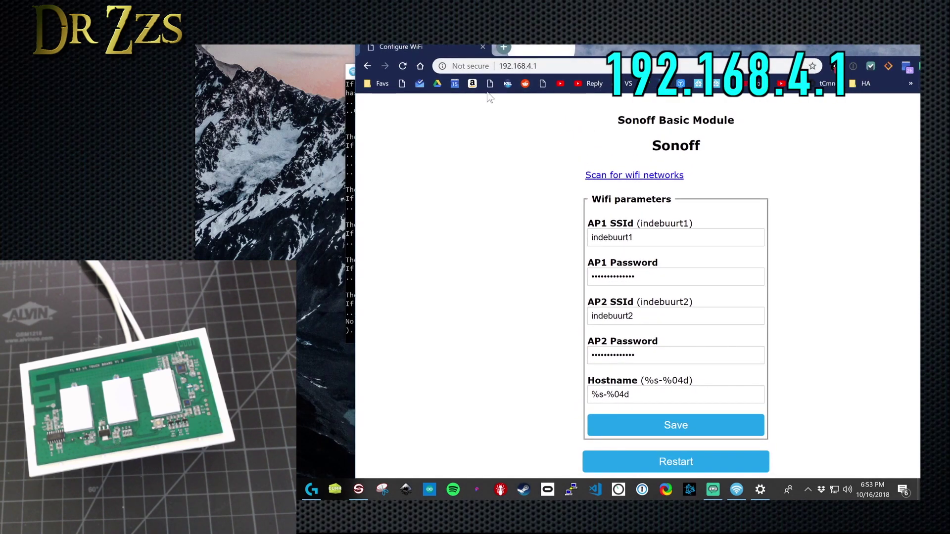
Step: At 192.168.4.1, set AP1 SSId to ADEN with its password and save
key("ctrl+l")
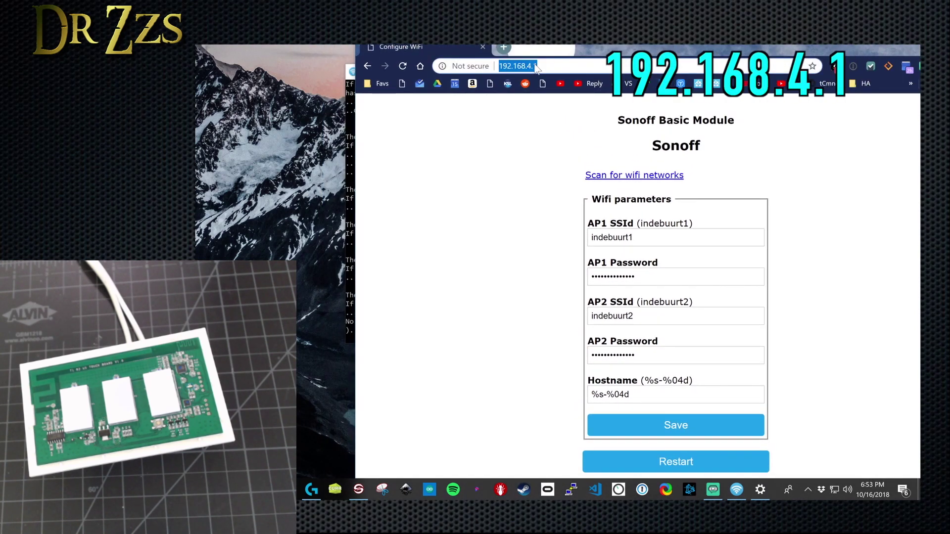
key("Tab")
key("Tab")
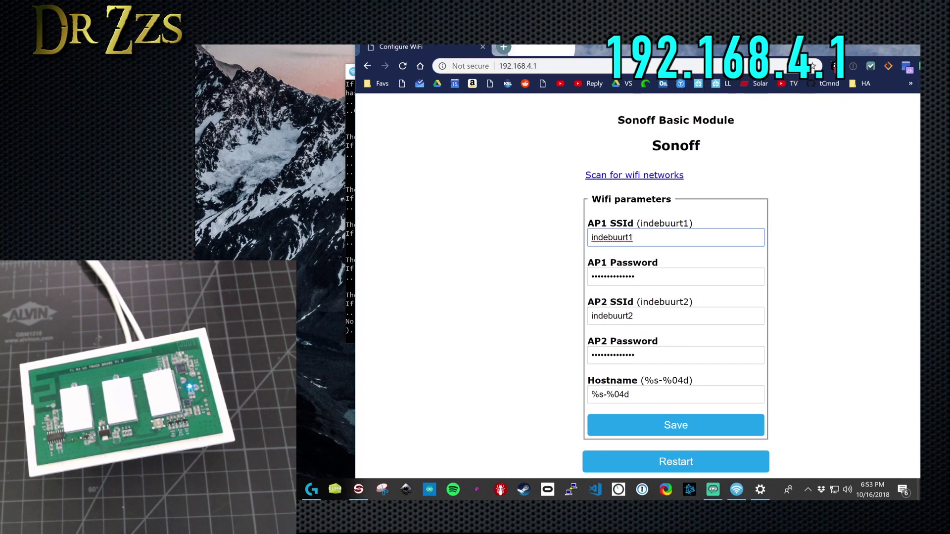
type("ADEN")
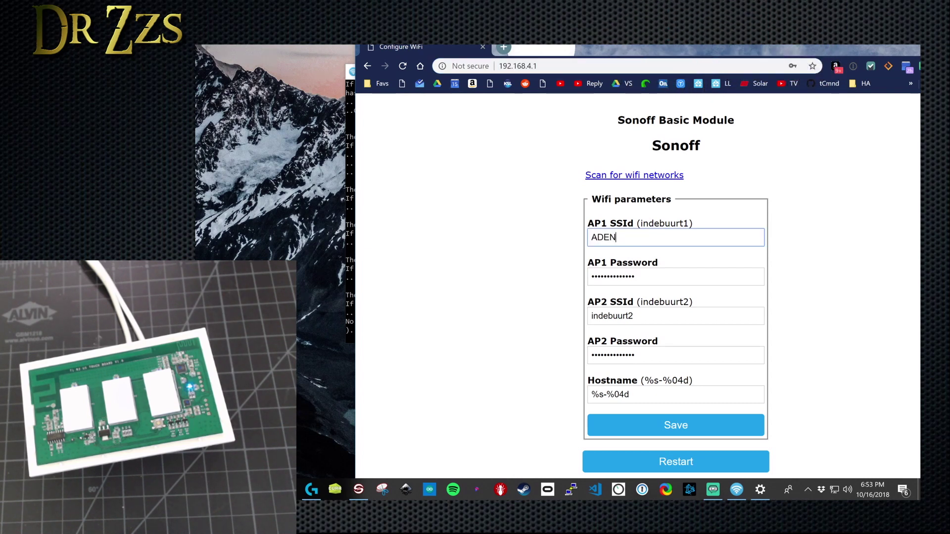
key("Tab")
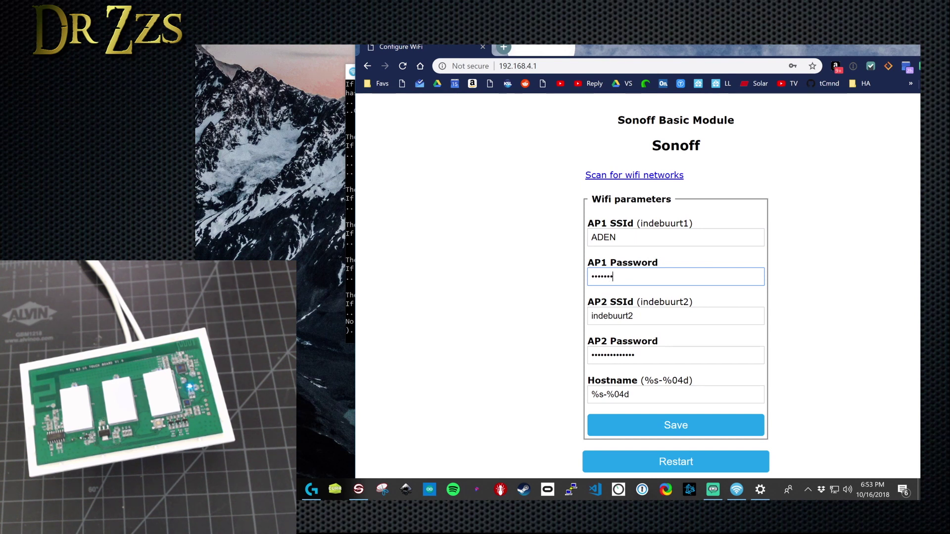
left_click(675, 424)
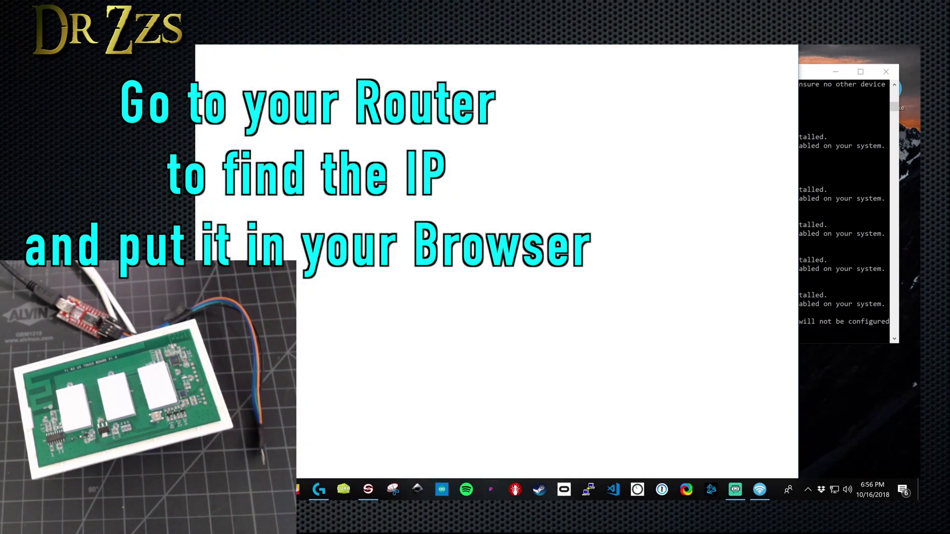
Step: Load the Sonoff main page at 192.168.1.56, then open a new browser tab
type("192.168.1.64:81")
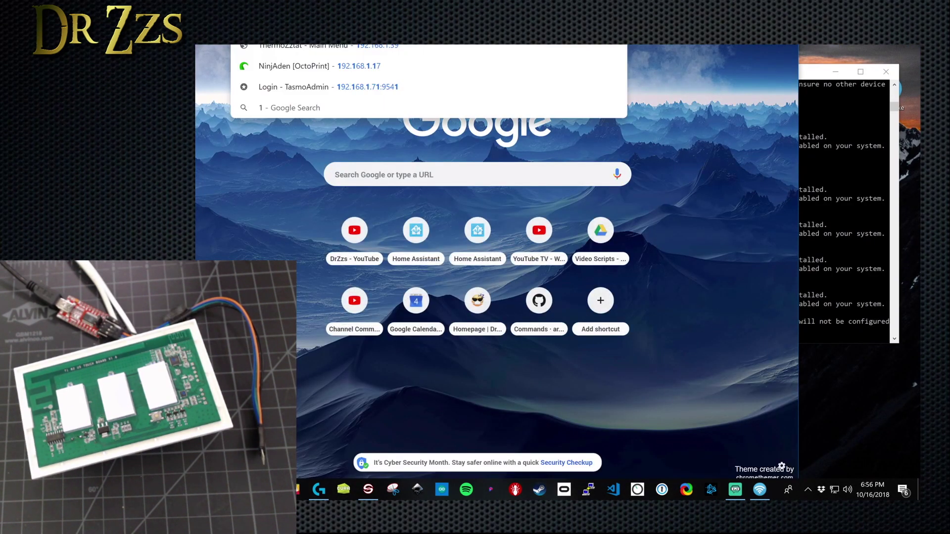
key("BackSpace")
key("BackSpace")
key("BackSpace")
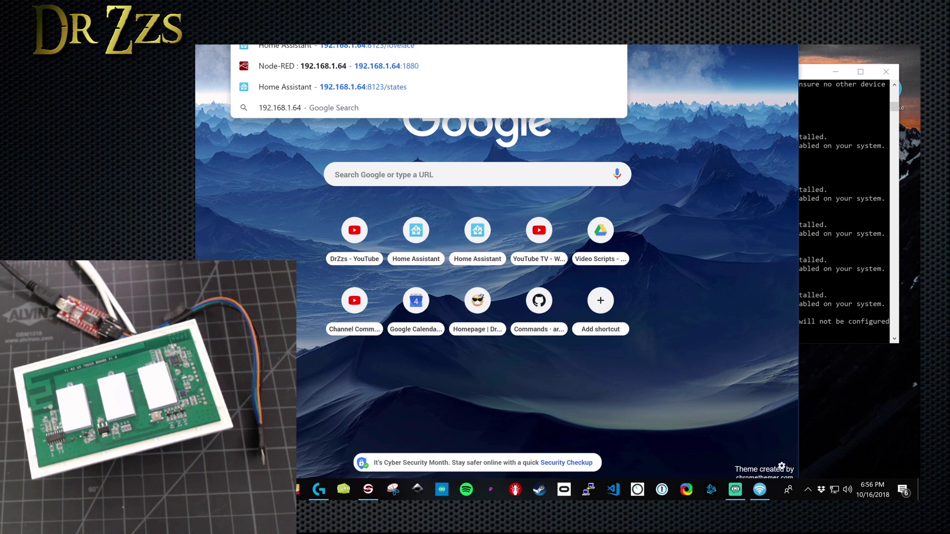
key("BackSpace")
key("BackSpace")
key("Return")
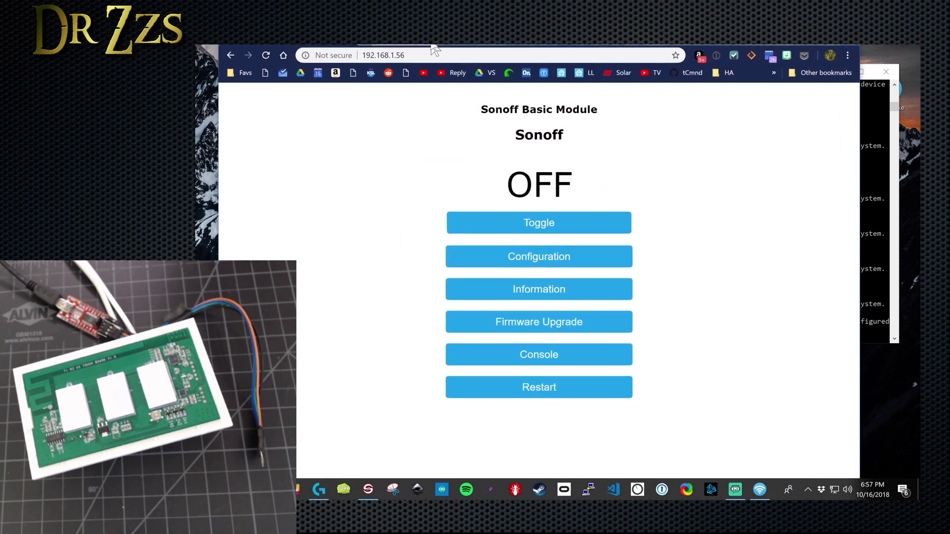
key("ctrl+t")
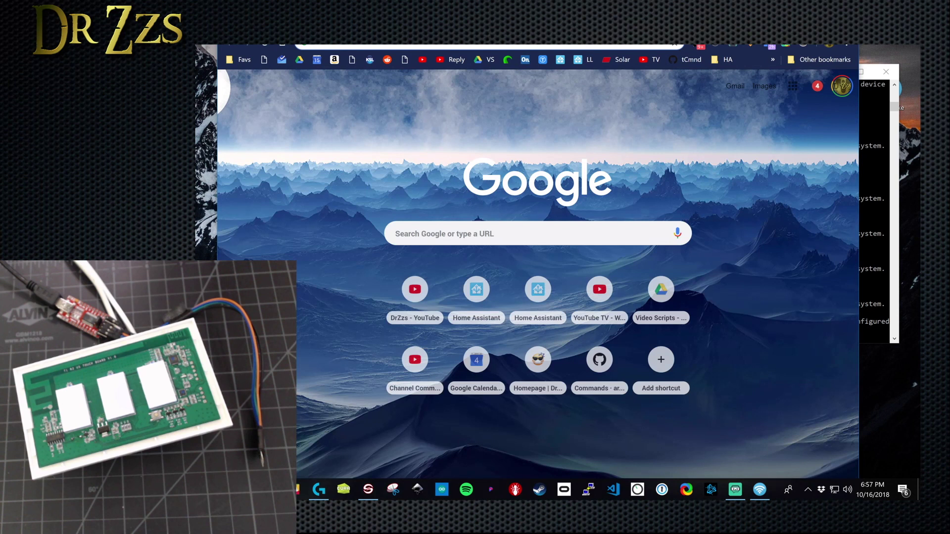
Step: Search for 'tasmota' and open the Sonoff-Tasmota GitHub releases page
type("tas")
key("BackSpace")
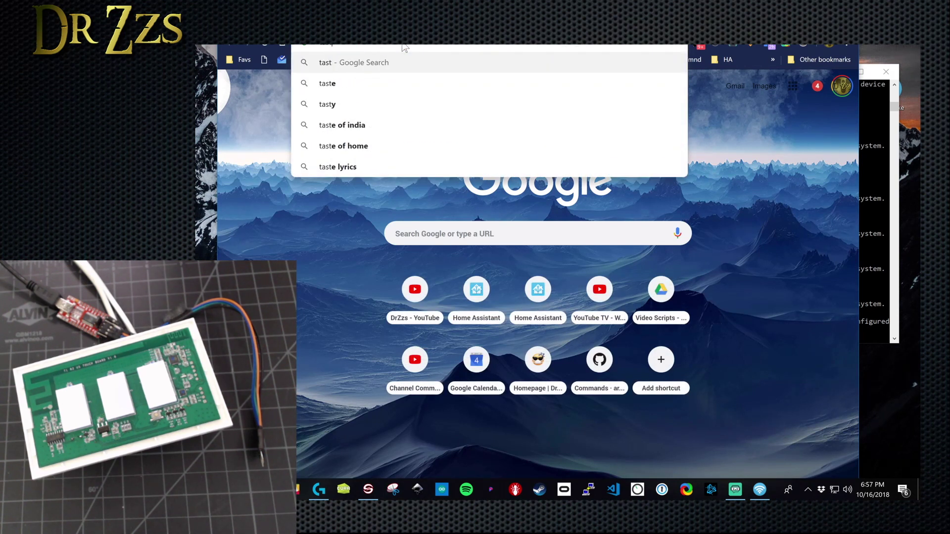
type("mota")
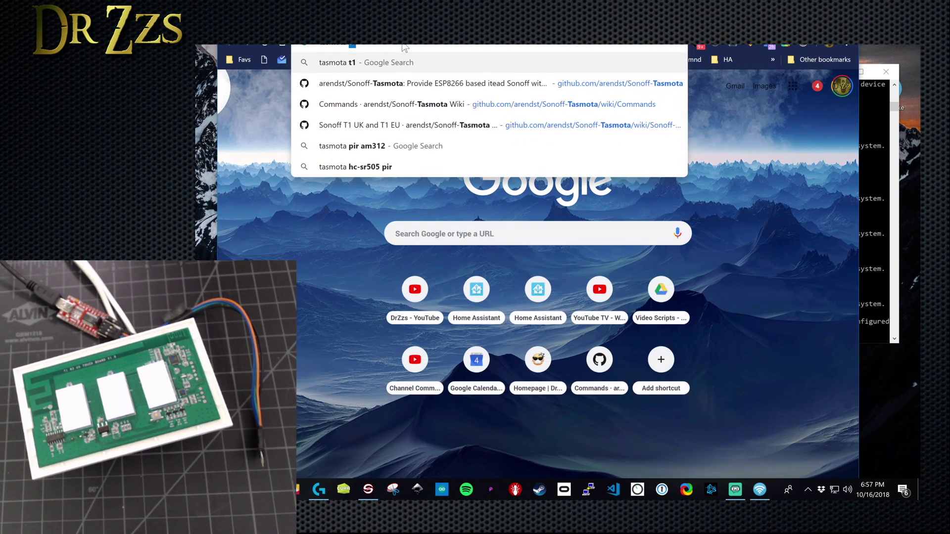
key("Return")
scroll(482, 247, "down", 3)
left_click(482, 278)
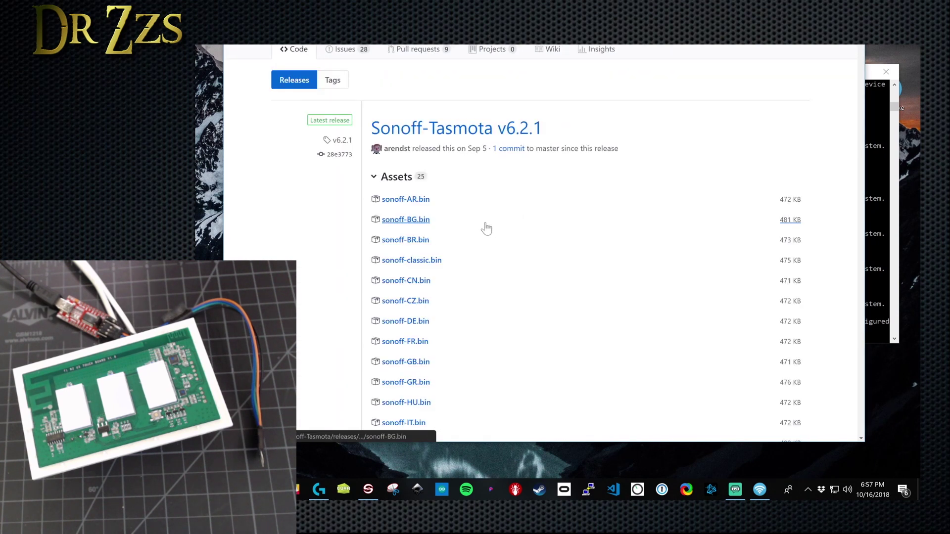
scroll(442, 221, "down", 8)
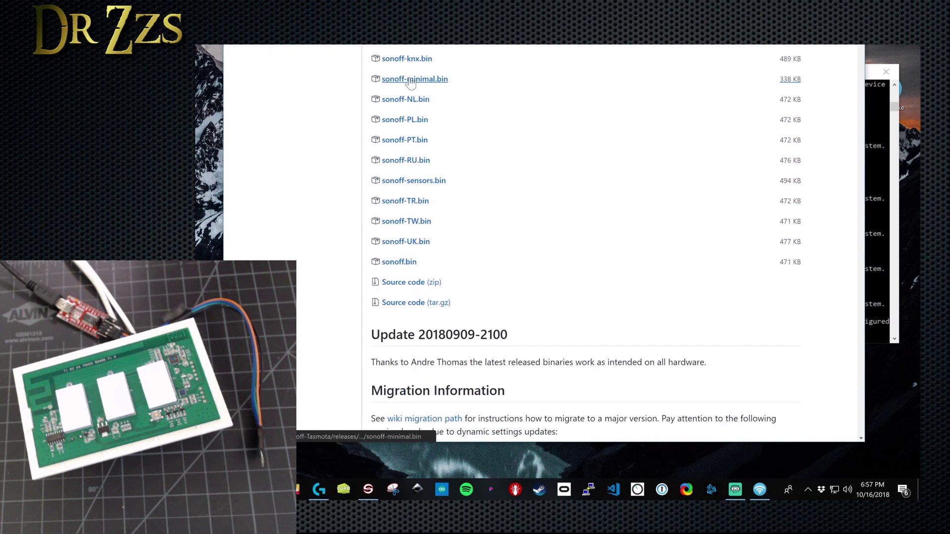
Step: Download sonoff-minimal.bin and sonoff.bin from the v6.2.1 release, then return to the device tab
left_click(412, 80)
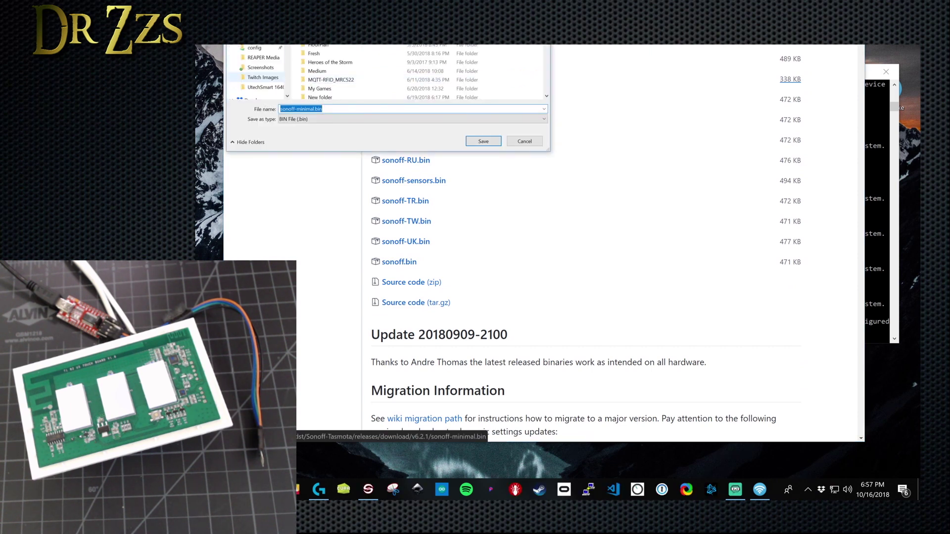
left_click(266, 87)
left_click(483, 141)
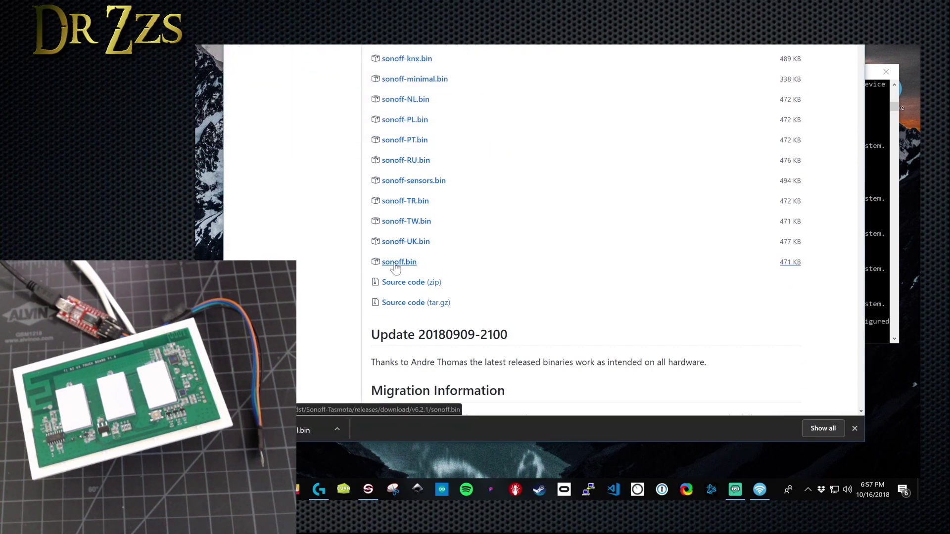
left_click(396, 264)
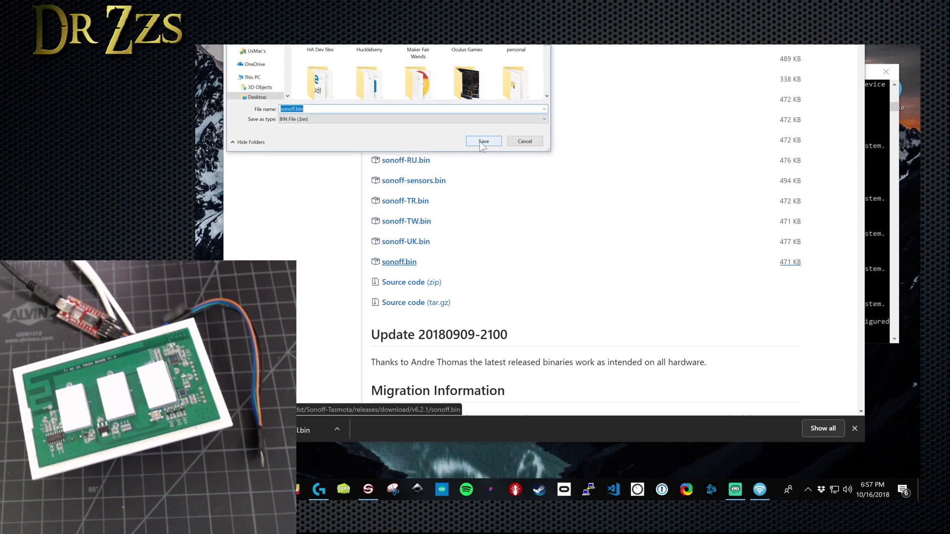
left_click(483, 141)
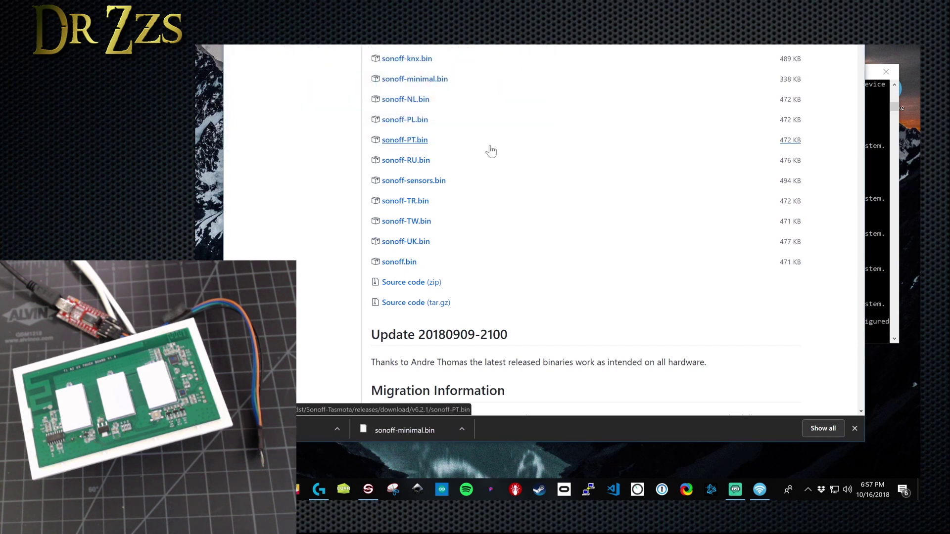
key("ctrl+Tab")
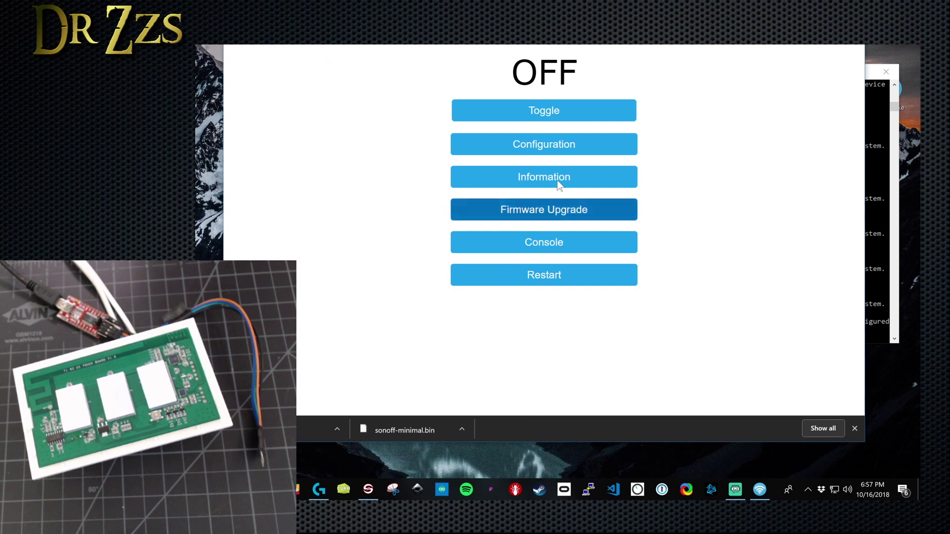
Step: Flash sonoff-minimal.bin through the Firmware Upgrade page, then go back to the main menu
left_click(554, 209)
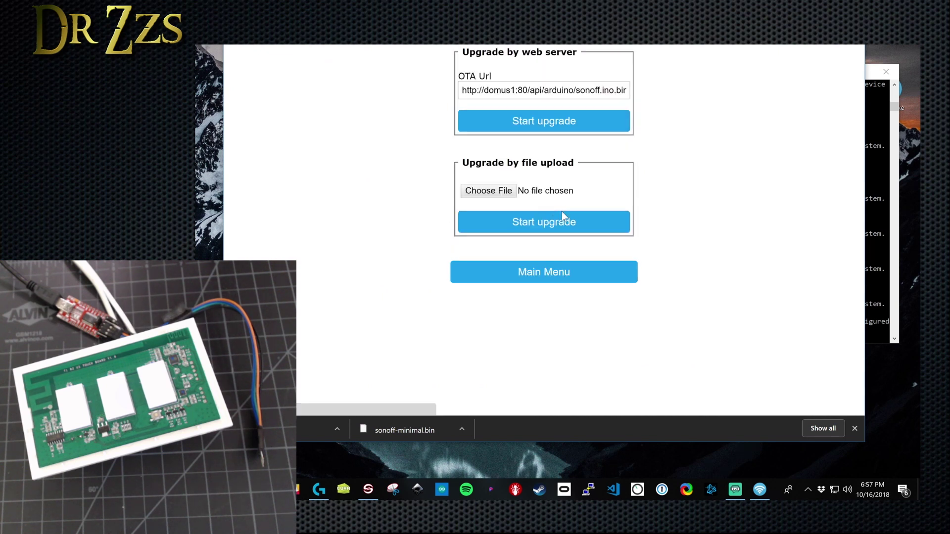
left_click(497, 194)
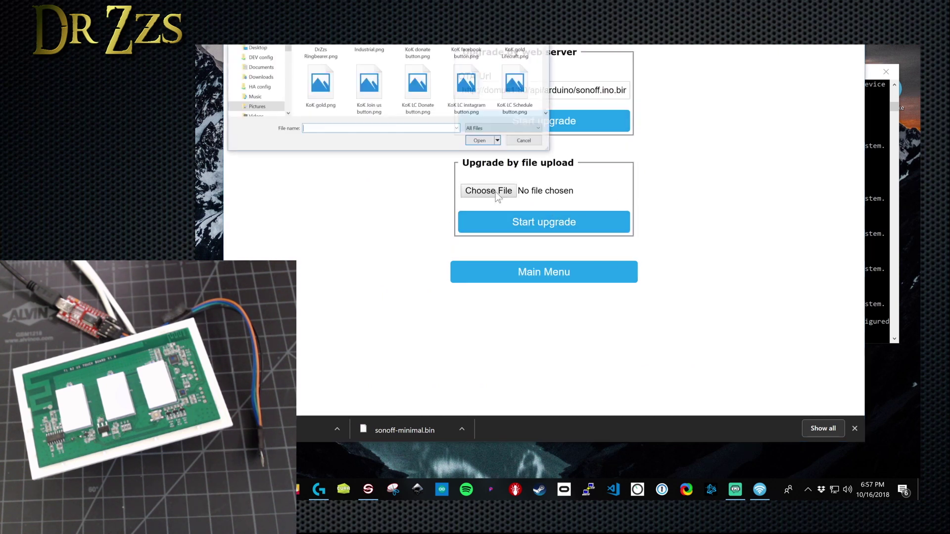
scroll(258, 82, "up", 5)
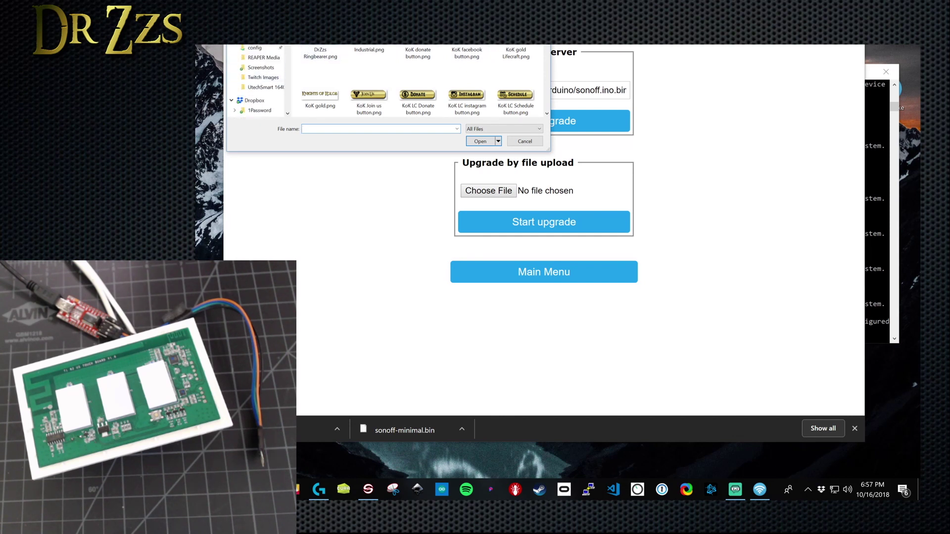
scroll(435, 79, "down", 10)
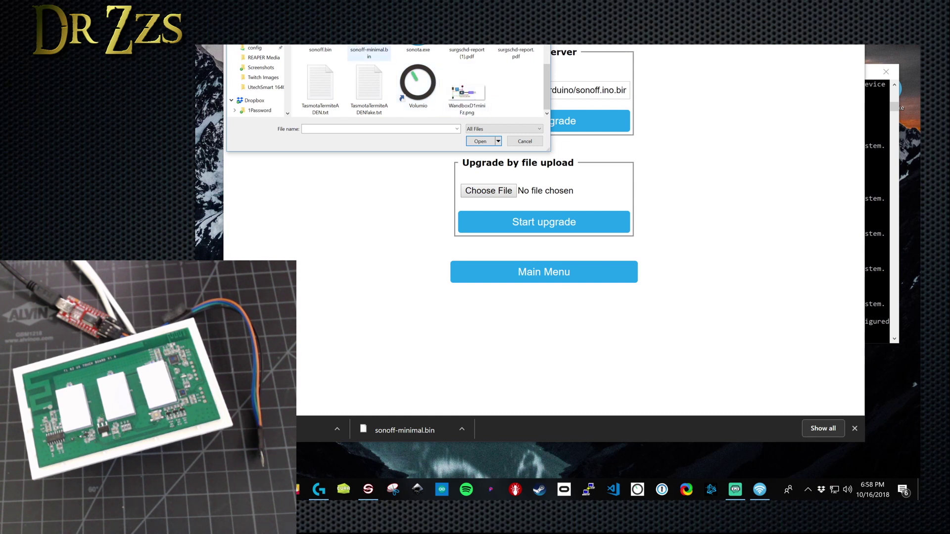
left_click(369, 53)
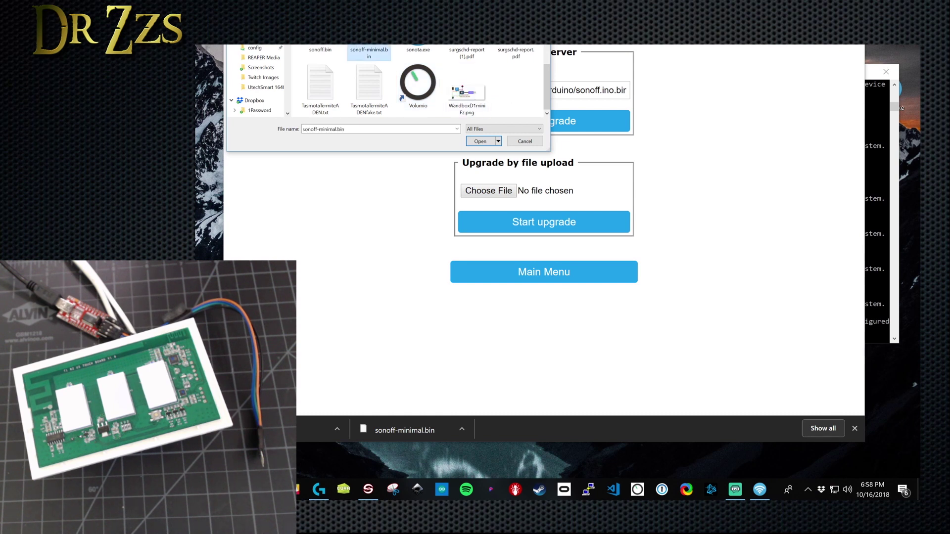
left_click(487, 143)
left_click(545, 222)
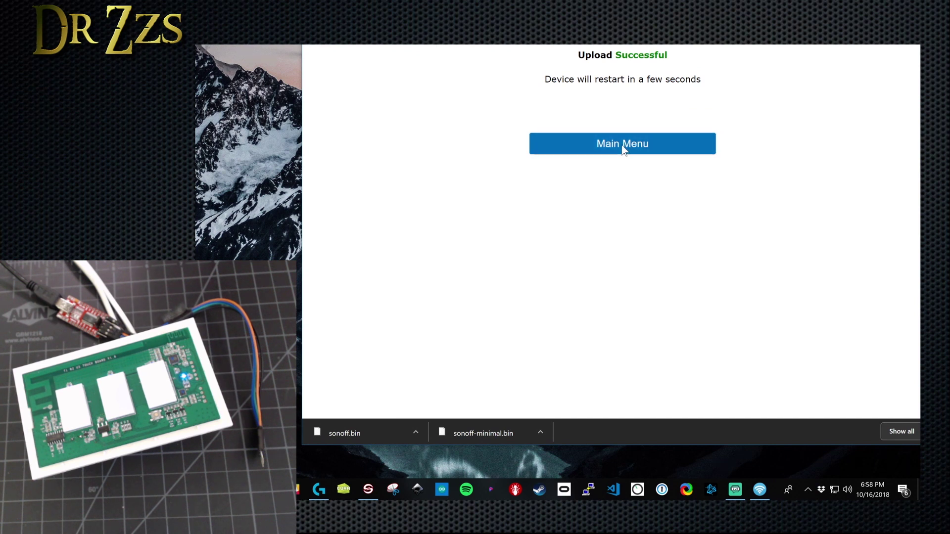
left_click(622, 144)
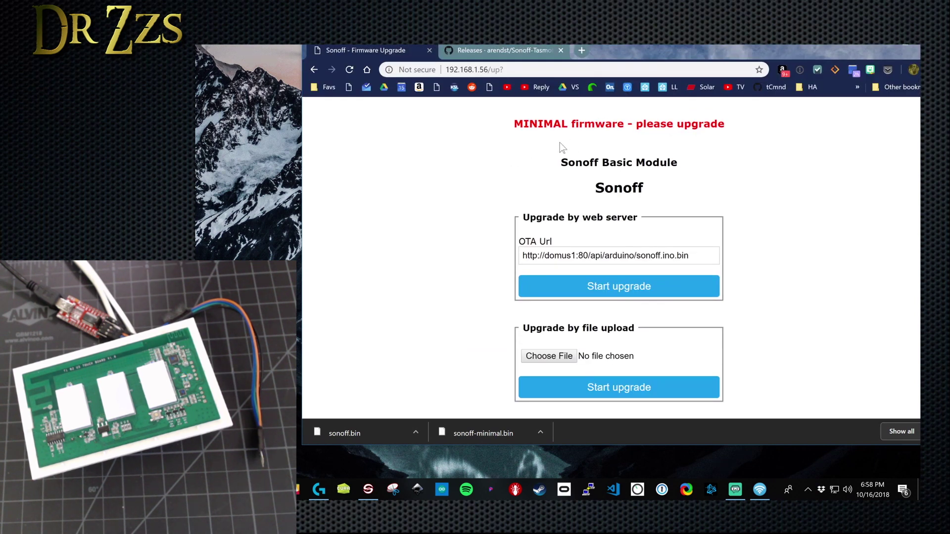
Step: Upload the full sonoff.bin firmware to replace the minimal build
scroll(672, 194, "down", 2)
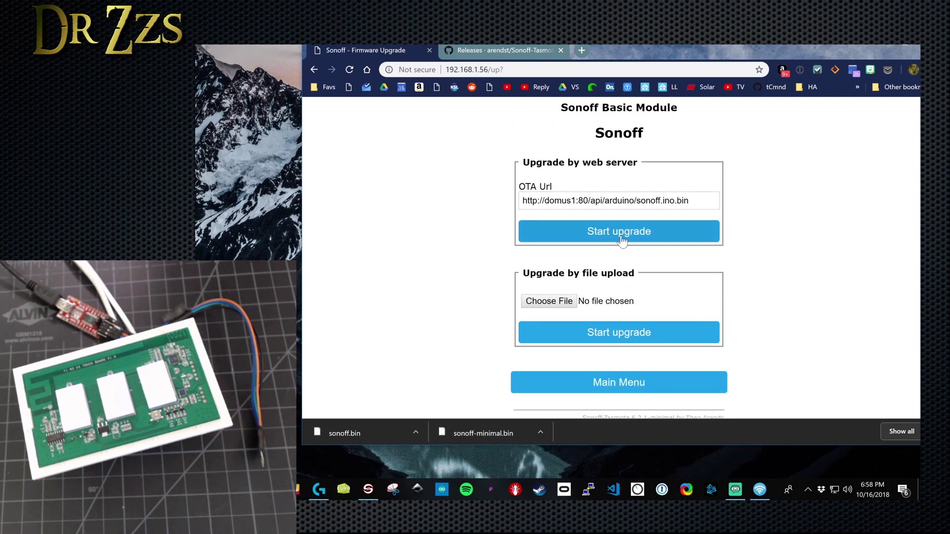
left_click(546, 290)
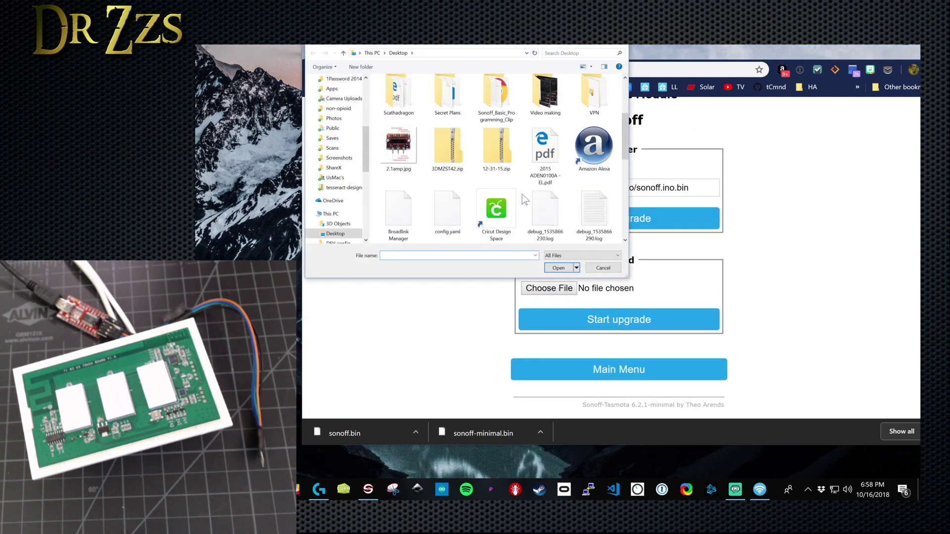
scroll(525, 199, "down", 5)
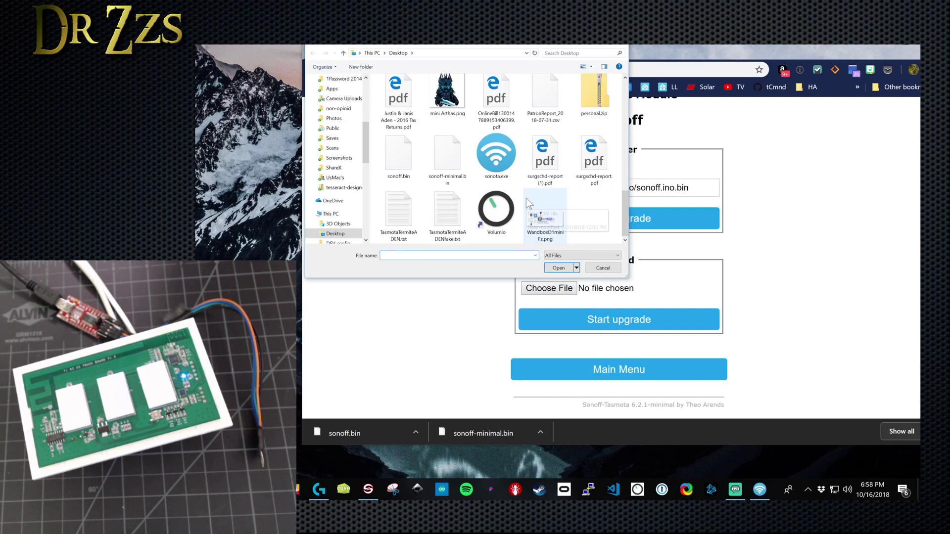
left_click(394, 159)
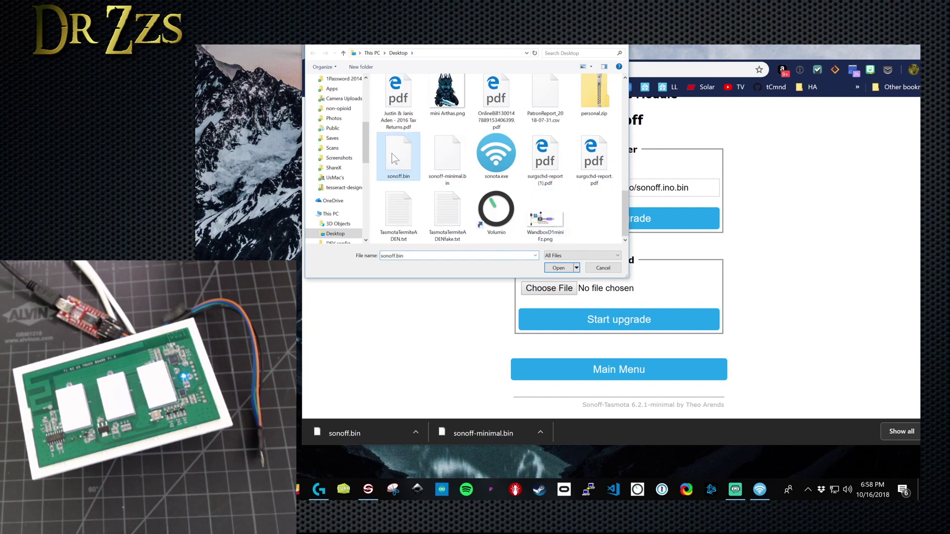
left_click(558, 268)
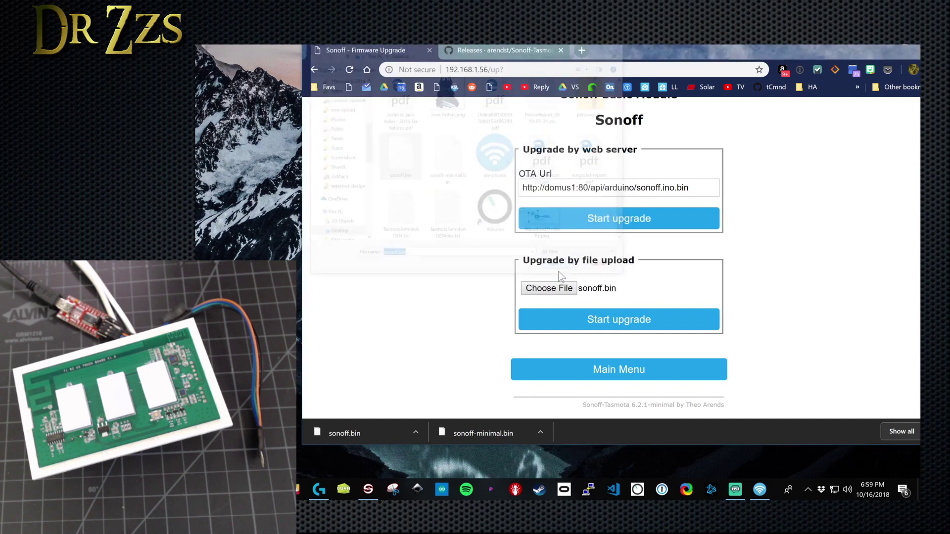
left_click(620, 327)
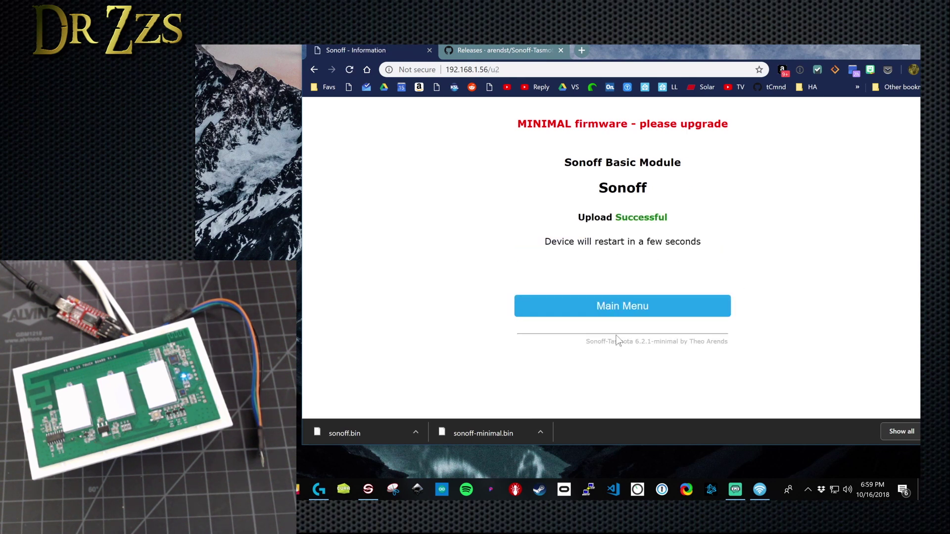
Step: Return to the Tasmota main menu and close the GitHub Releases tab
left_click(612, 310)
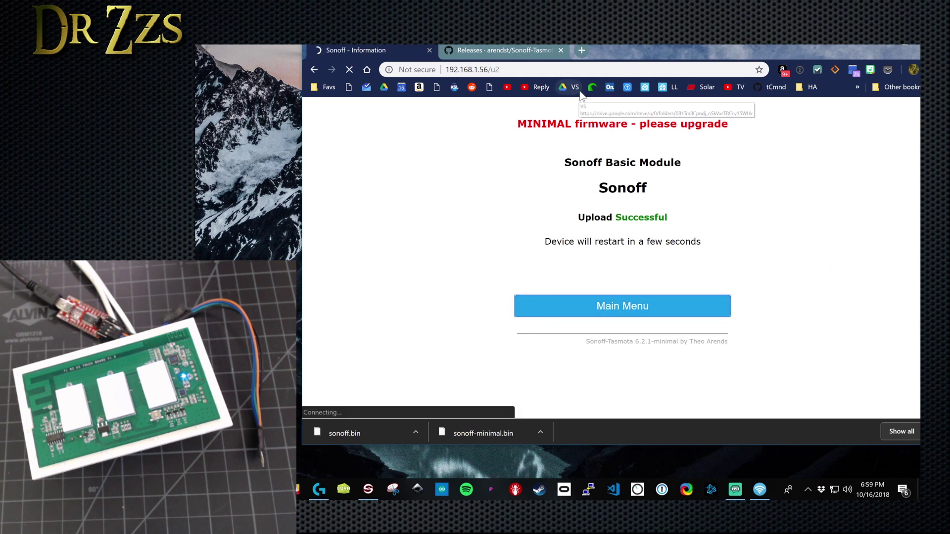
left_click(560, 50)
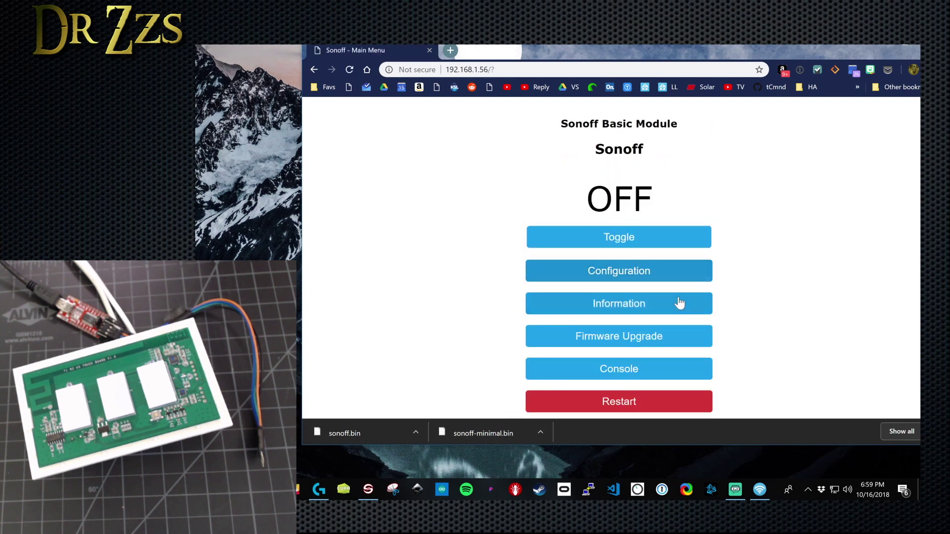
scroll(676, 311, "down", 1)
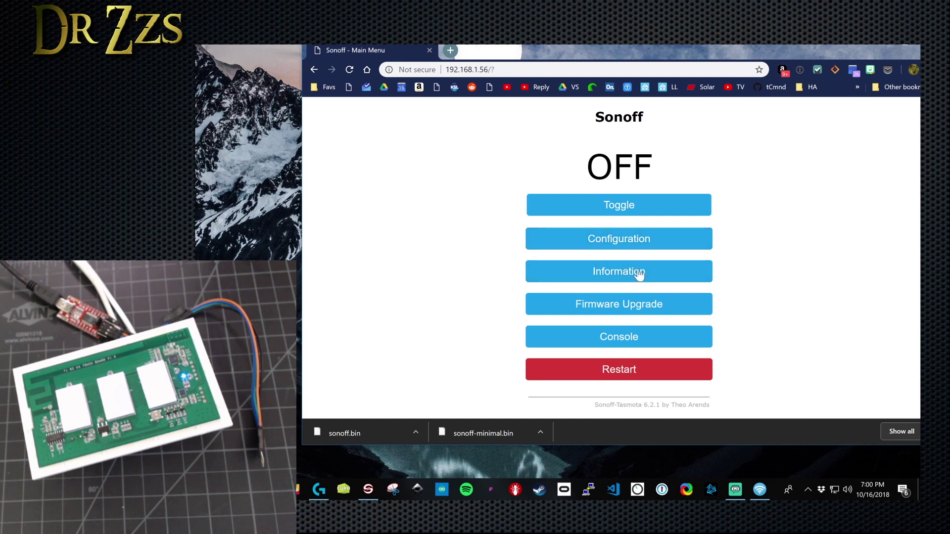
Step: Configure the Sonoff T1 3CH module named Main Bathroom and highlight the sonoff topic in the console log
left_click(624, 243)
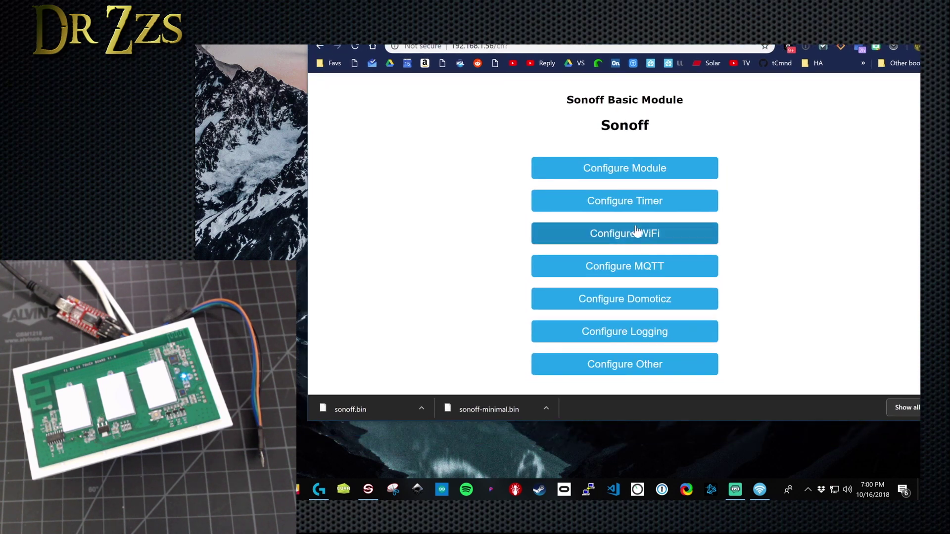
scroll(622, 248, "down", 5)
scroll(629, 225, "up", 5)
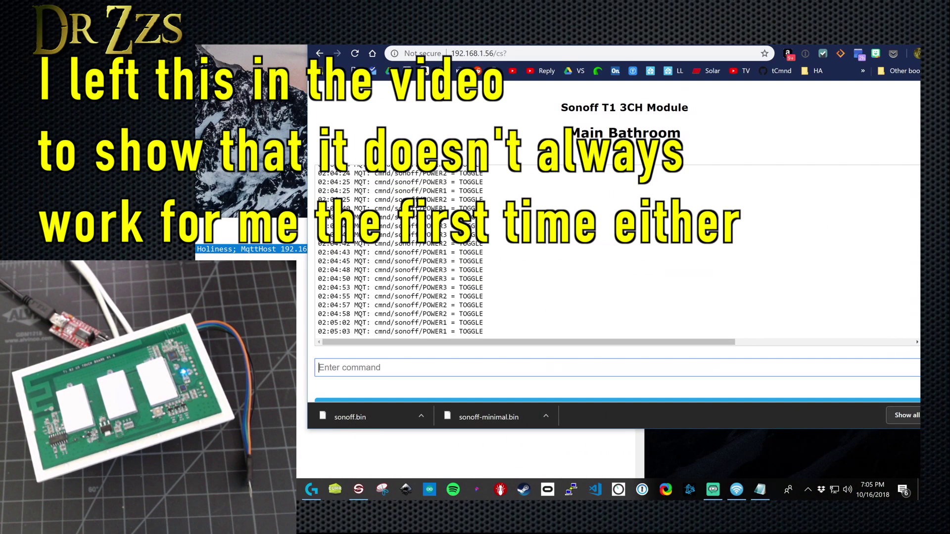
left_click_drag(386, 332, 419, 331)
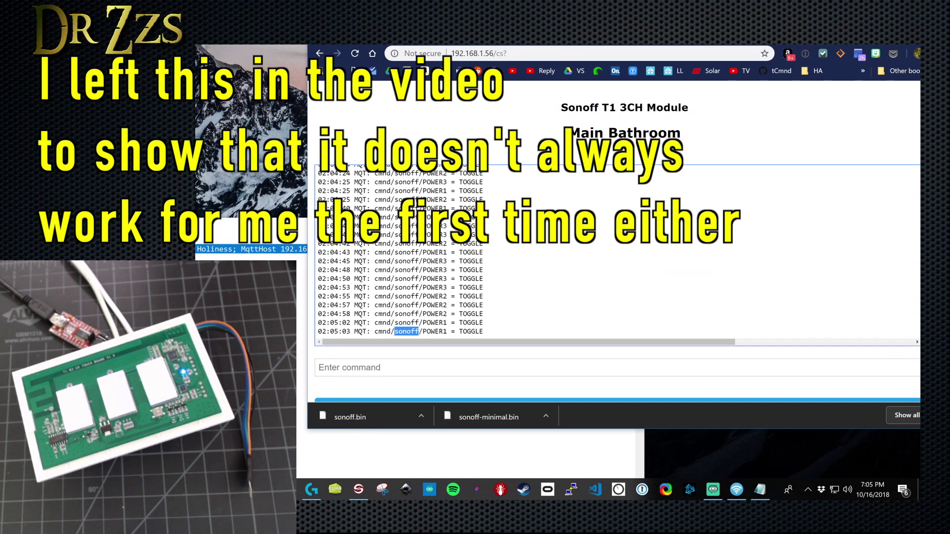
Step: Send the console command 'buttontopic 1' to change the default sonoff button topic
left_click(498, 400)
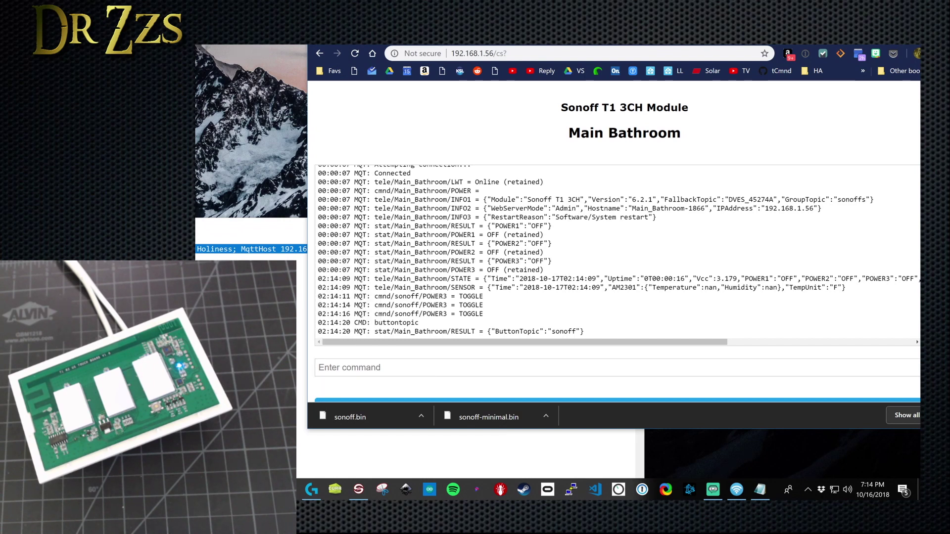
left_click_drag(576, 332, 555, 331)
left_click(346, 368)
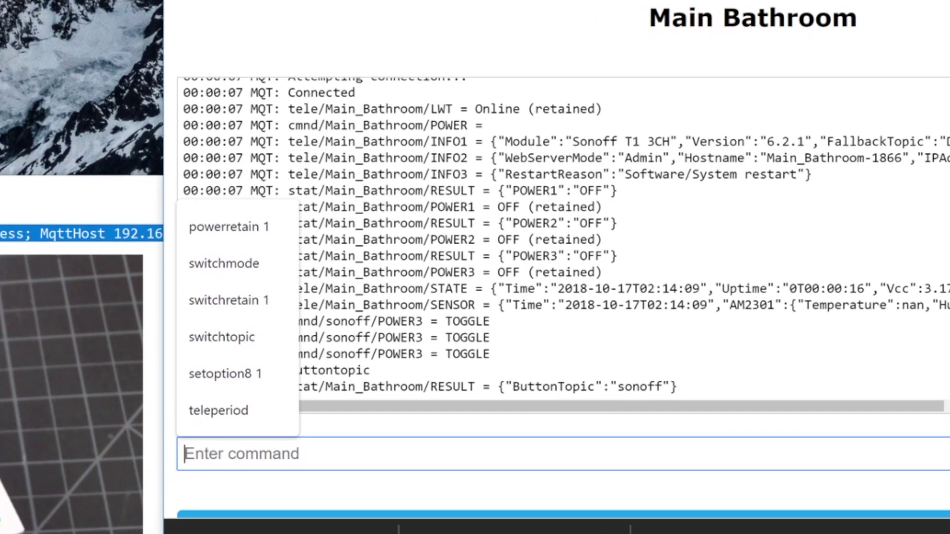
type("button")
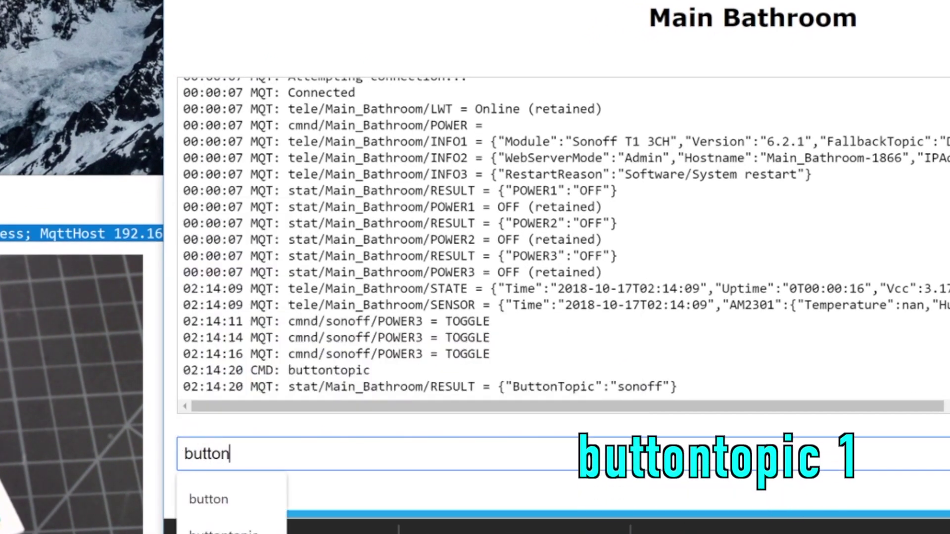
type("topic ")
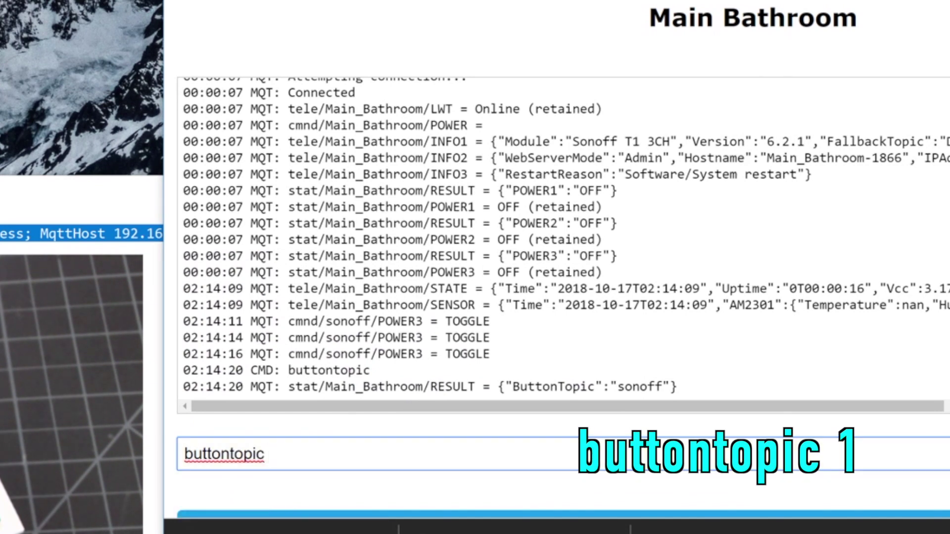
type("1")
key("Return")
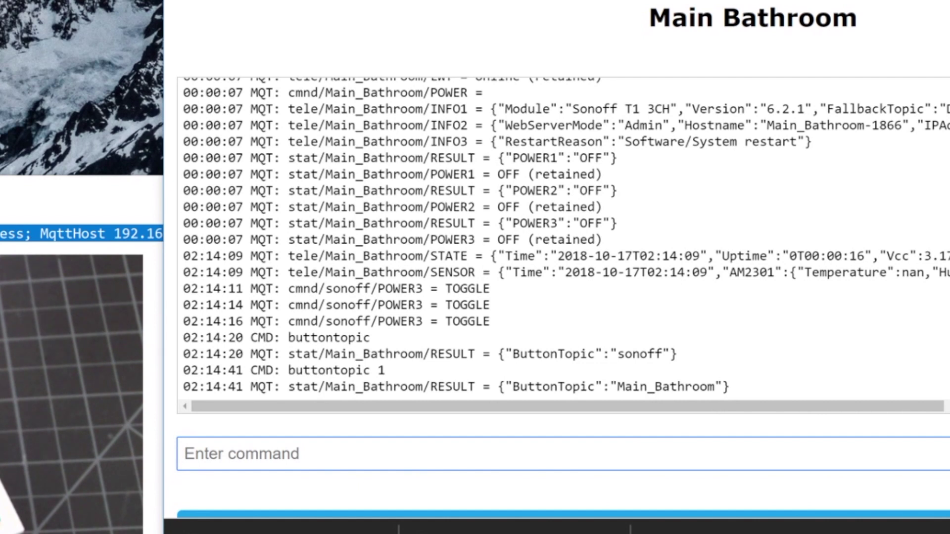
Step: Check that the POWER lines now use Main_Bathroom, then return to the main menu
key("Down")
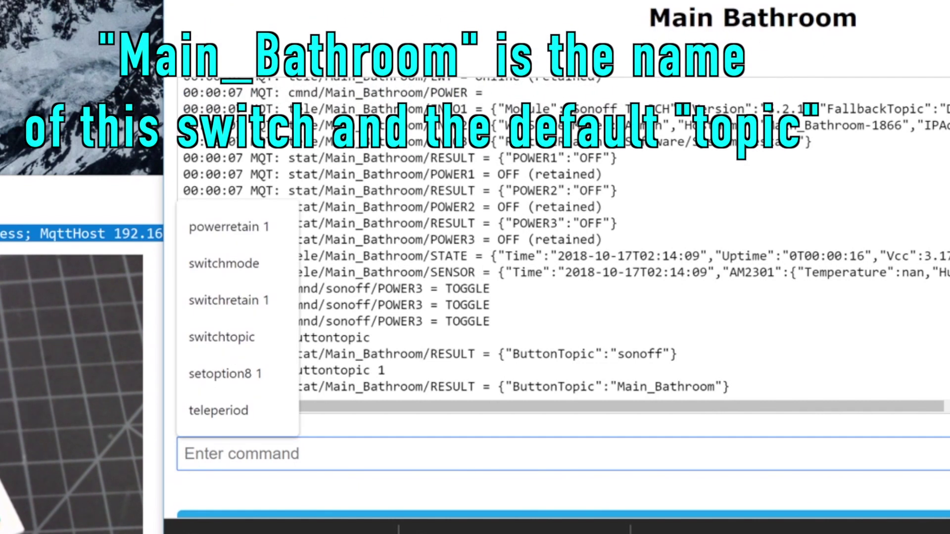
left_click(840, 495)
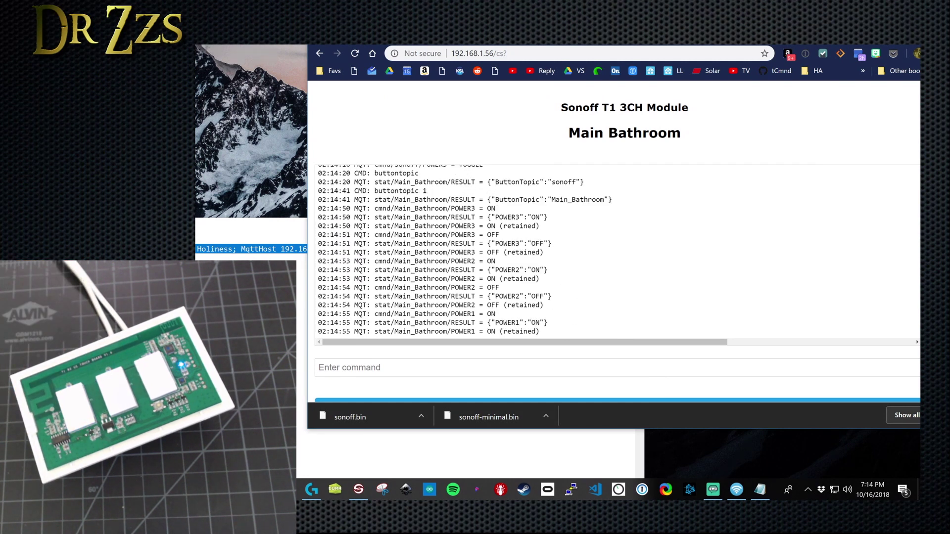
scroll(618, 252, "up", 2)
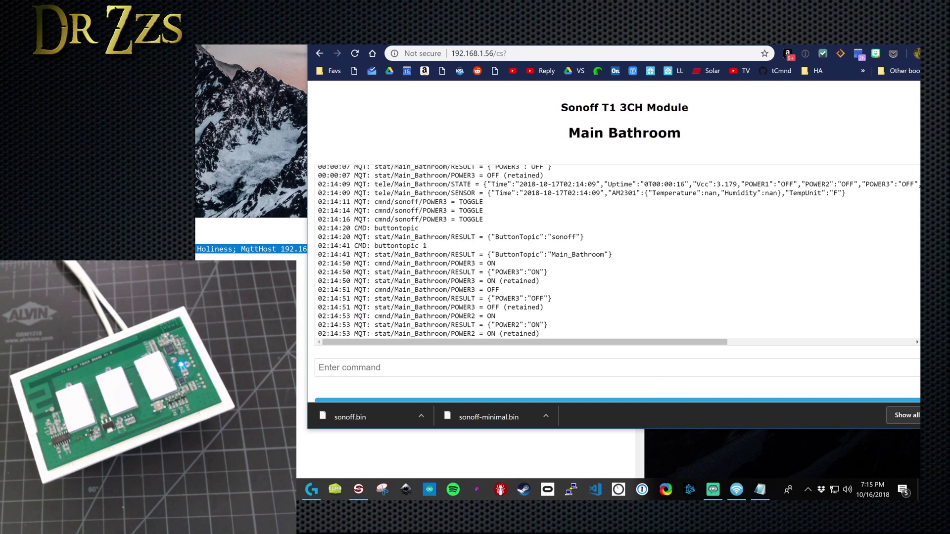
left_click_drag(427, 246, 374, 246)
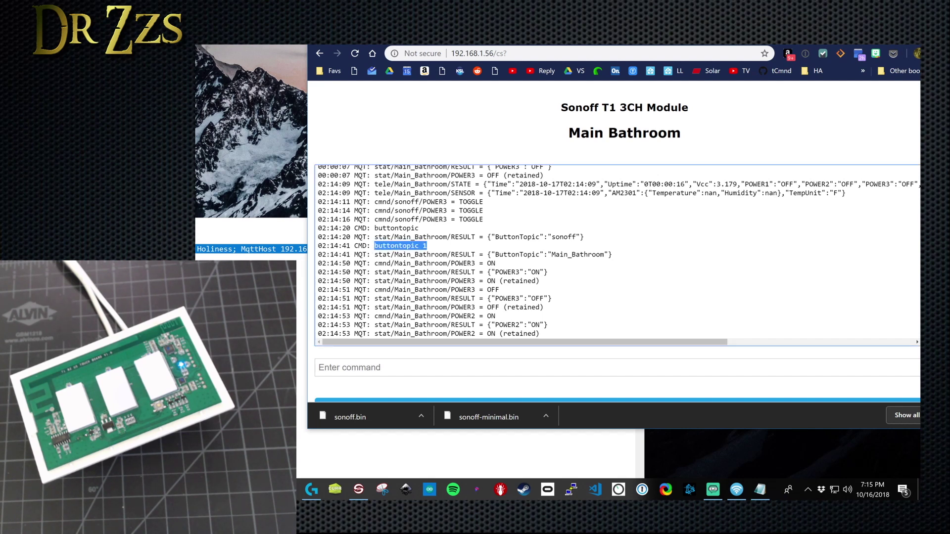
scroll(618, 252, "up", 2)
scroll(618, 252, "down", 4)
scroll(569, 355, "down", 2)
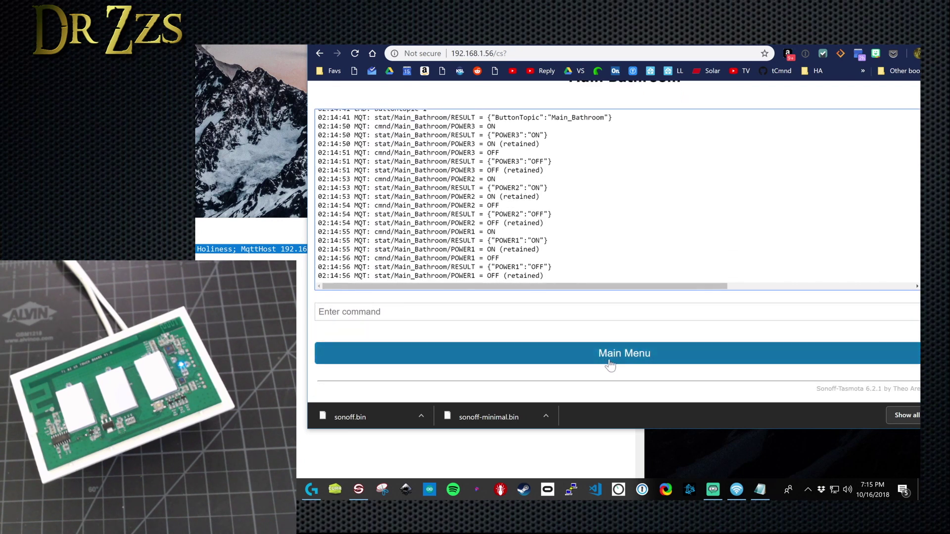
left_click(618, 356)
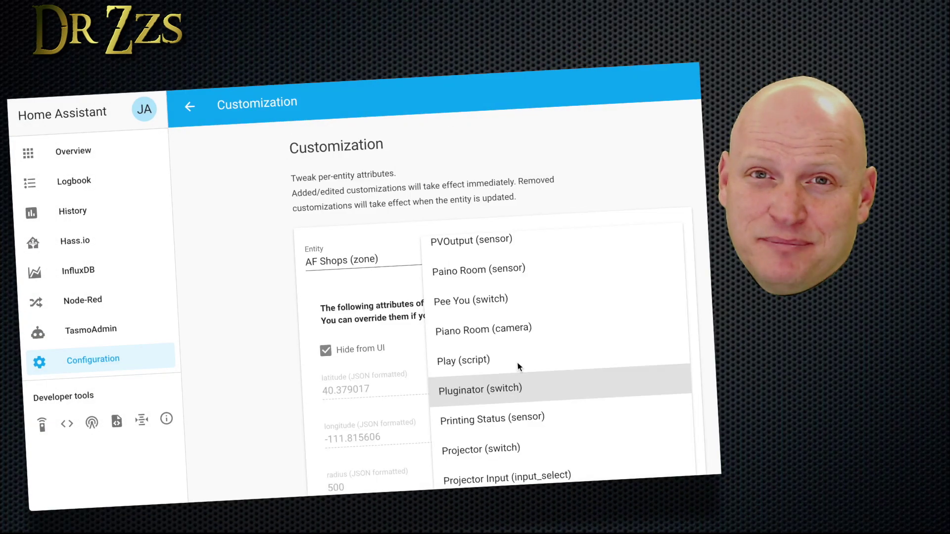
Step: Override the Pluginator switch's icon attribute with mdi:flower and save
left_click(472, 392)
left_click(442, 413)
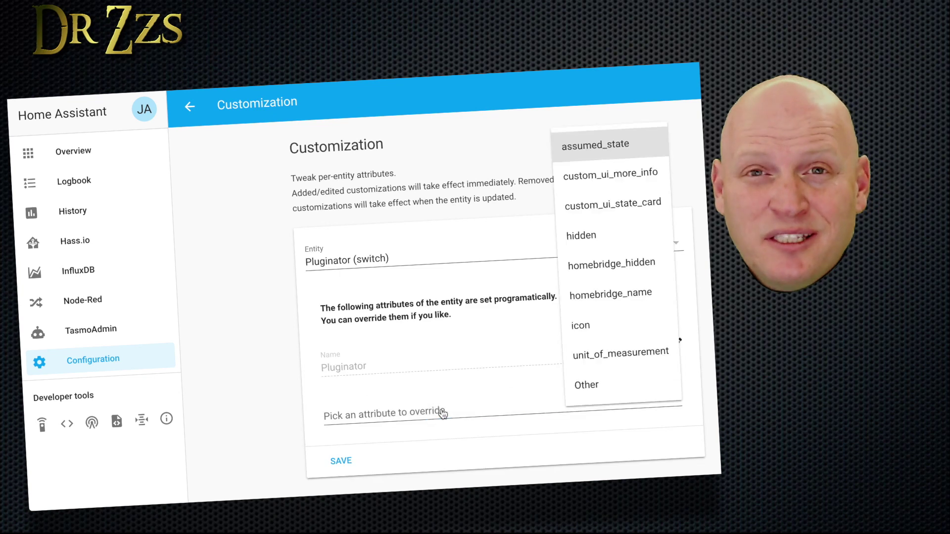
left_click(589, 321)
type("mdi:")
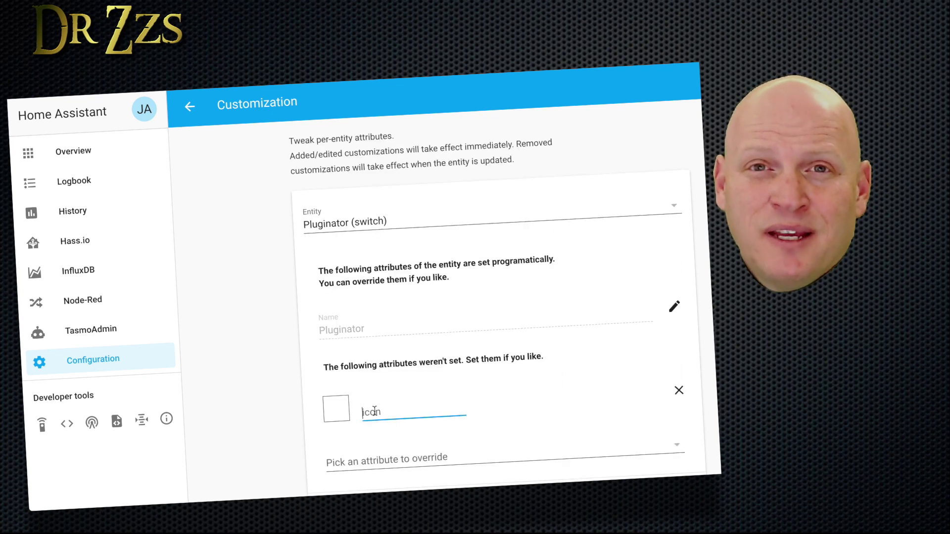
type("flower")
scroll(353, 305, "down", 1)
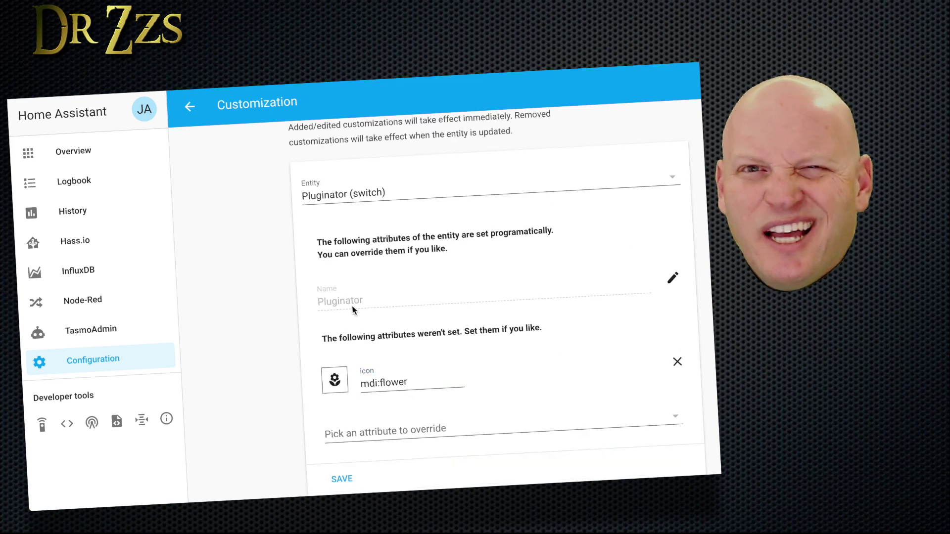
left_click(342, 479)
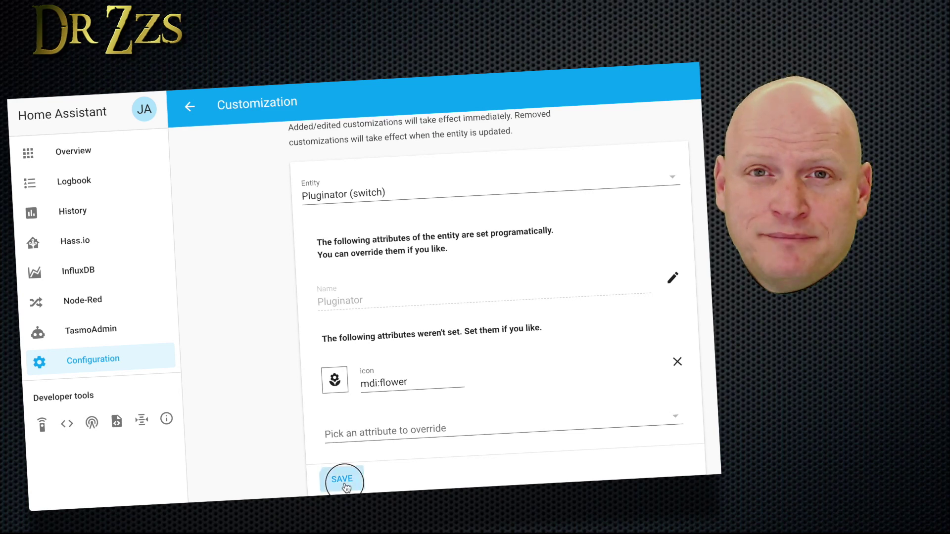